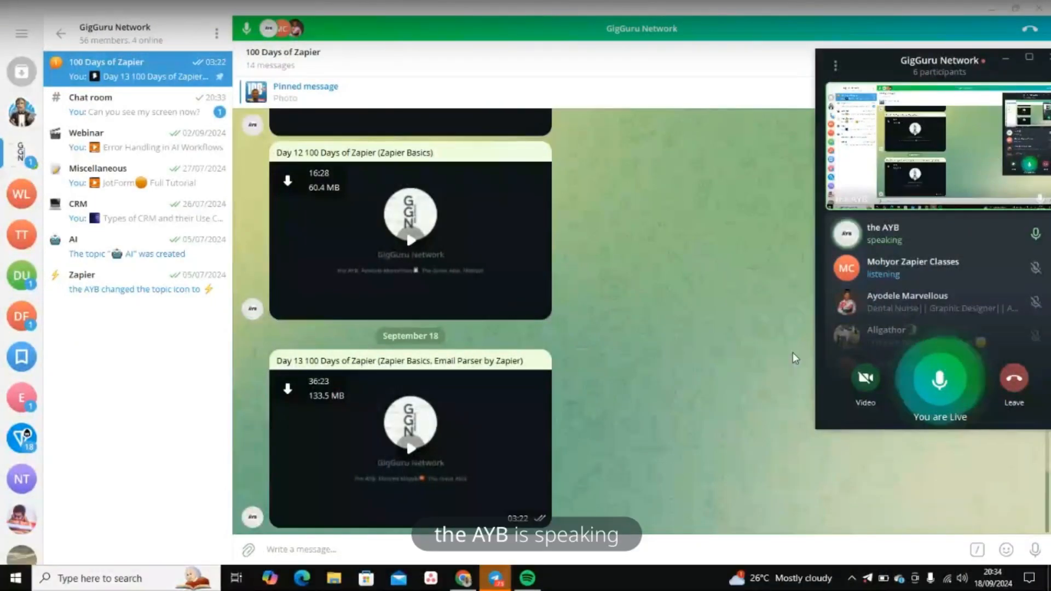
# Step: Switch from Telegram's GigGuru Network group call to Chrome's blank new tab
pyautogui.click(463, 577)
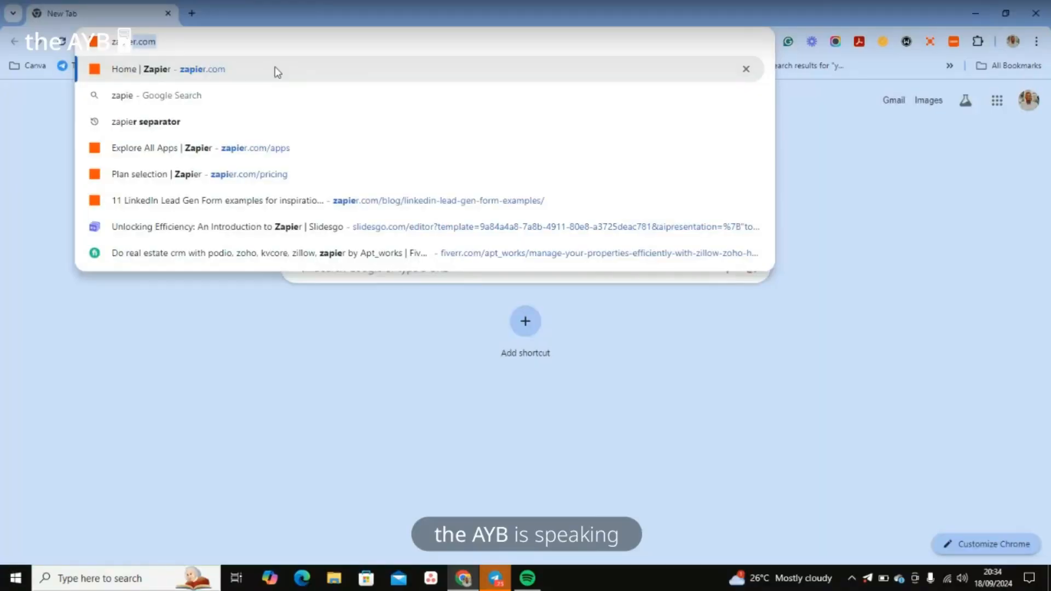
# Step: Load zapier.com from the address suggestions, cancelling the proxy sign-in prompt and reloading
pyautogui.click(277, 69)
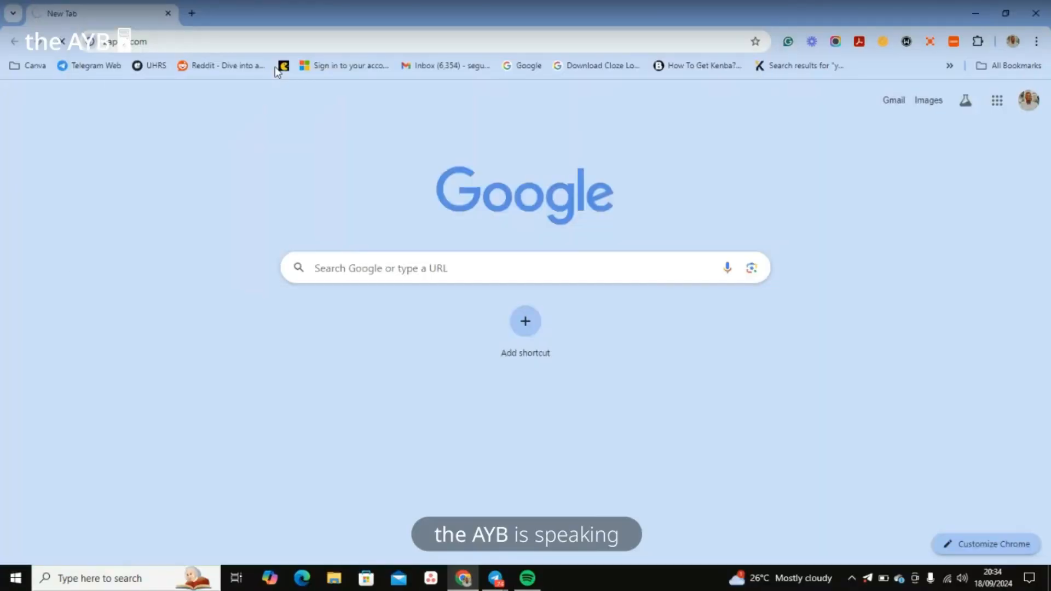
pyautogui.click(635, 212)
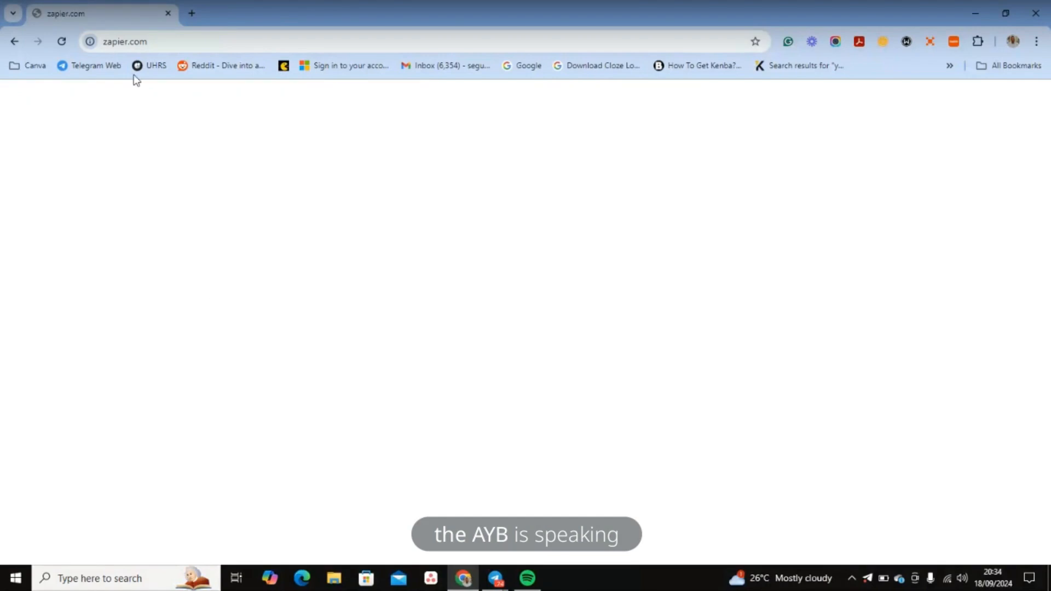
pyautogui.click(169, 35)
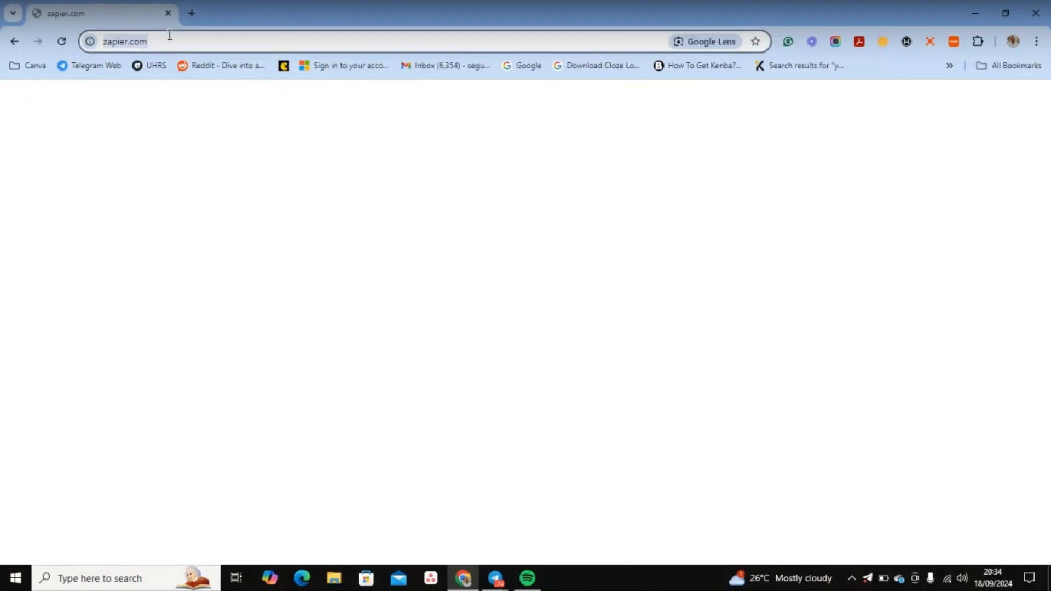
pyautogui.press('Return')
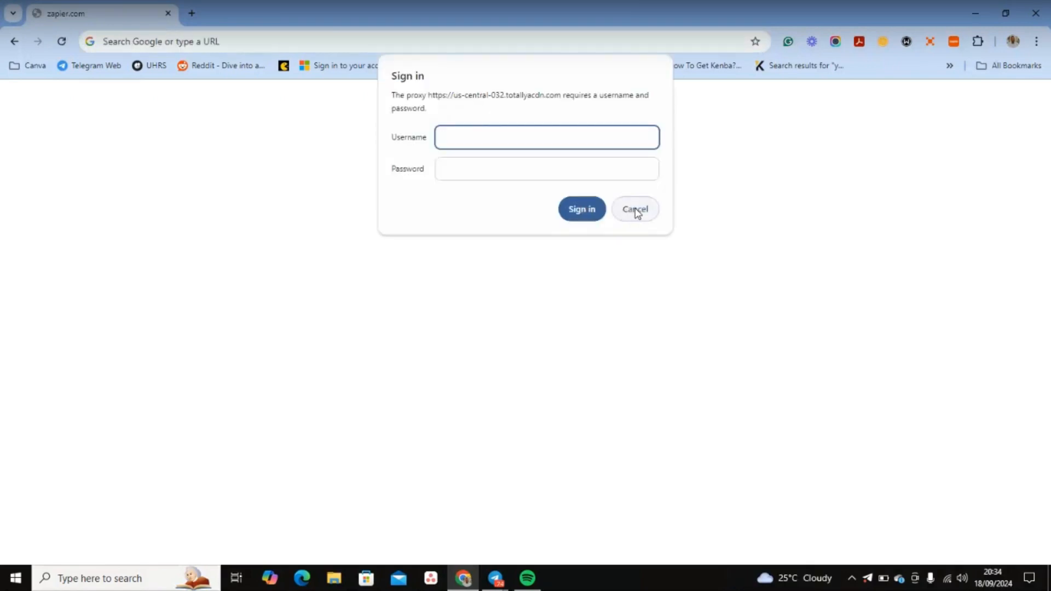
pyautogui.click(635, 209)
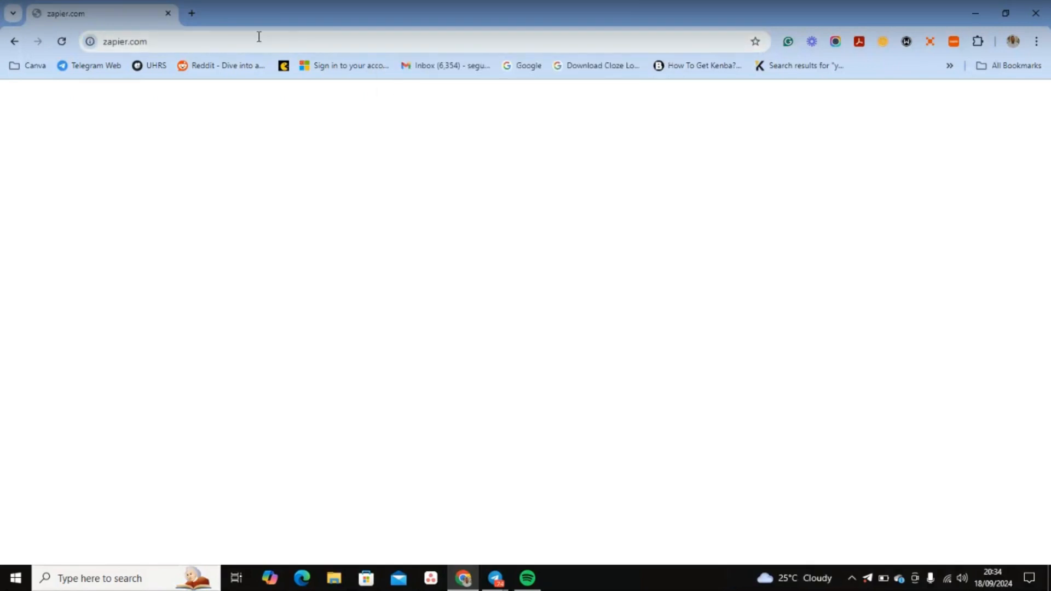
# Step: Open a second new tab beside zapier.com and cancel the proxy sign-in prompt
pyautogui.click(191, 15)
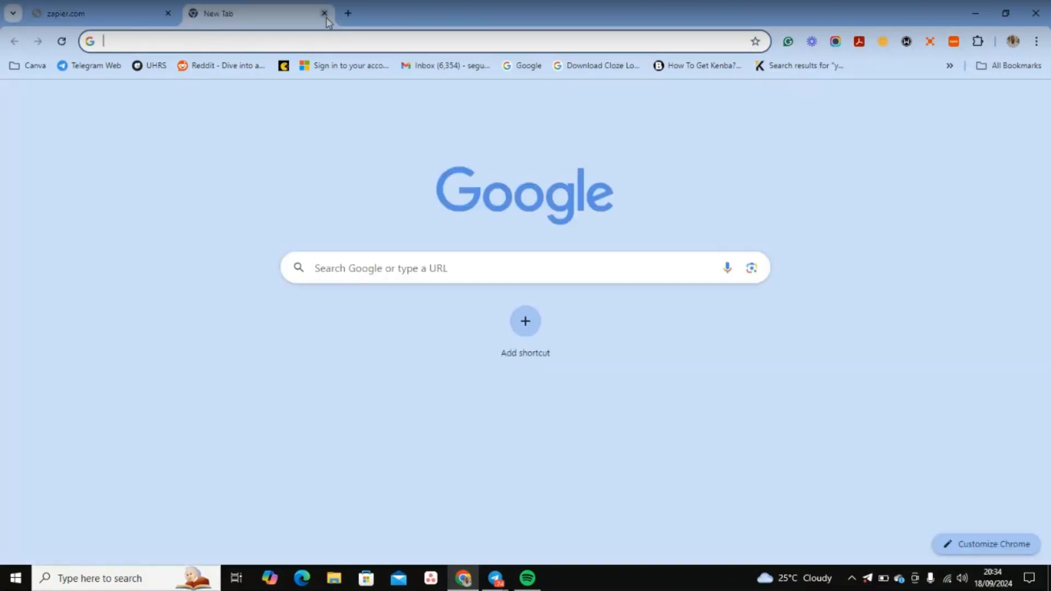
pyautogui.click(266, 38)
pyautogui.write('za')
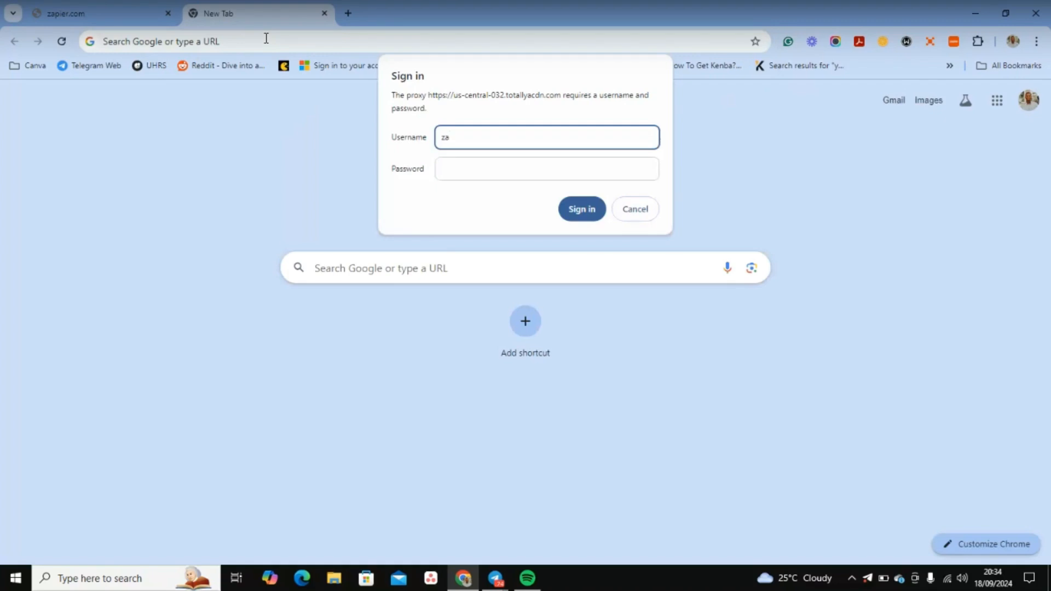
pyautogui.press('BackSpace')
pyautogui.press('BackSpace')
pyautogui.click(625, 206)
# Step: Close the zapier.com tab and open the Gmail inbox from the Inbox bookmark
pyautogui.click(635, 209)
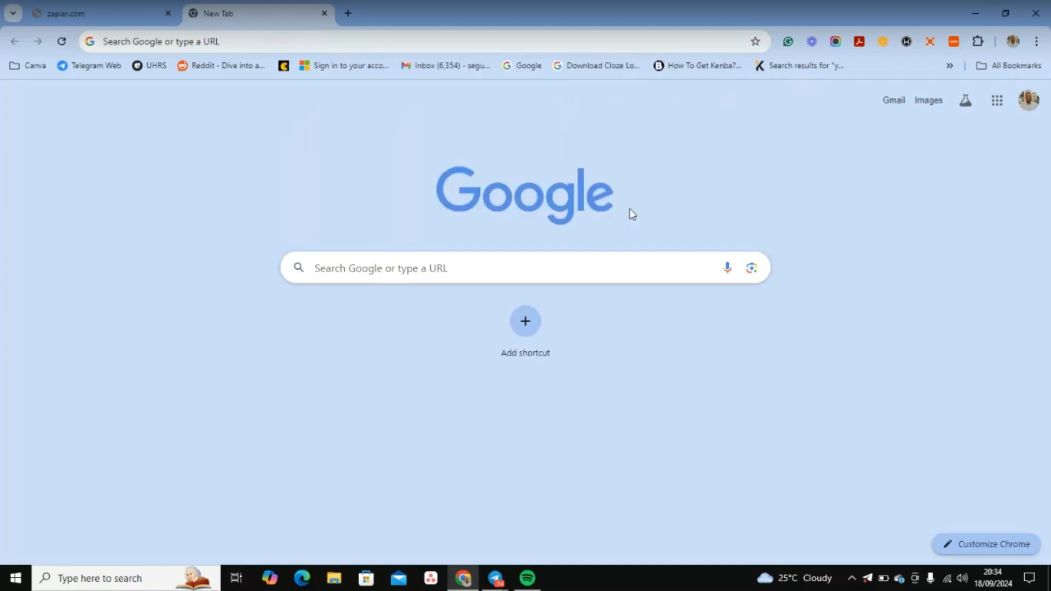
pyautogui.click(168, 14)
pyautogui.click(202, 51)
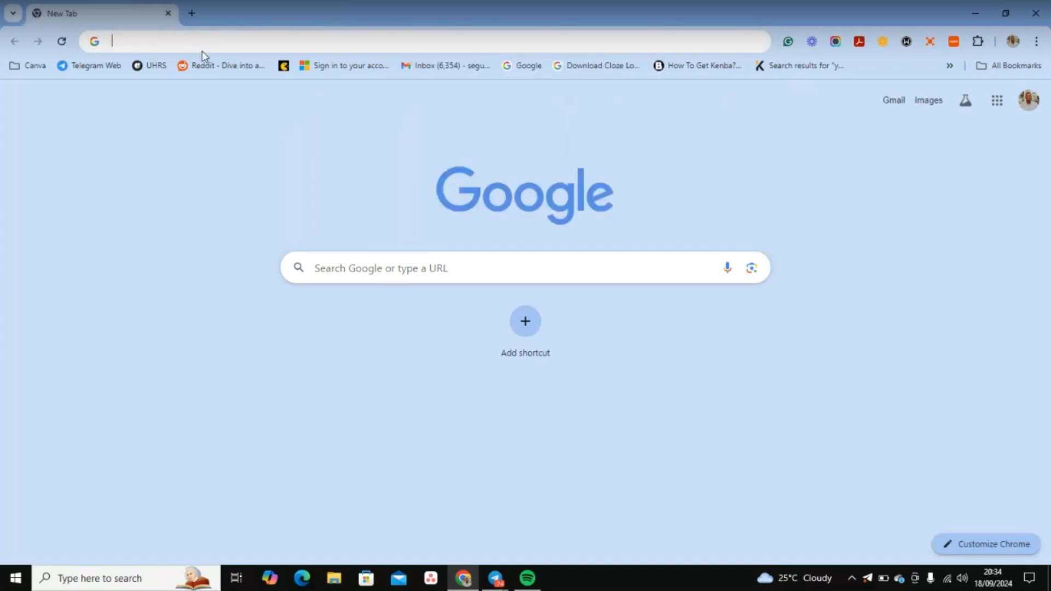
pyautogui.write('za')
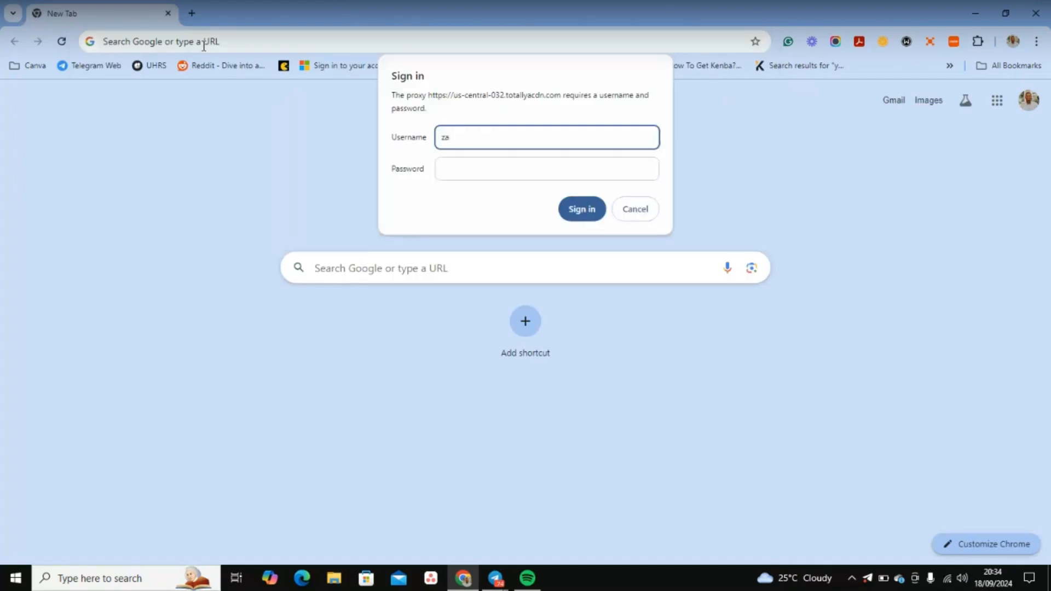
pyautogui.click(634, 209)
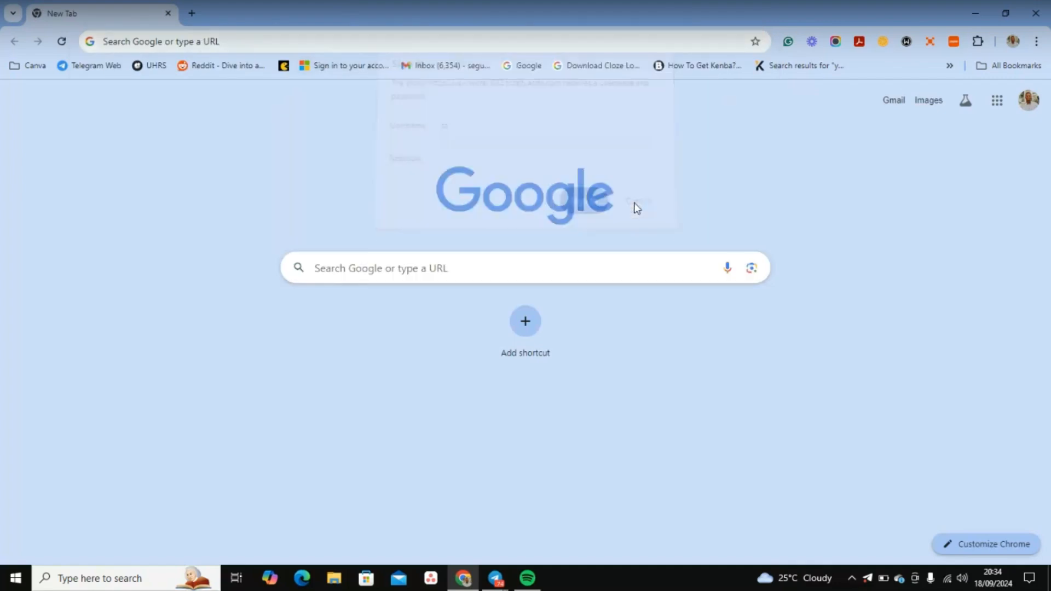
pyautogui.click(441, 73)
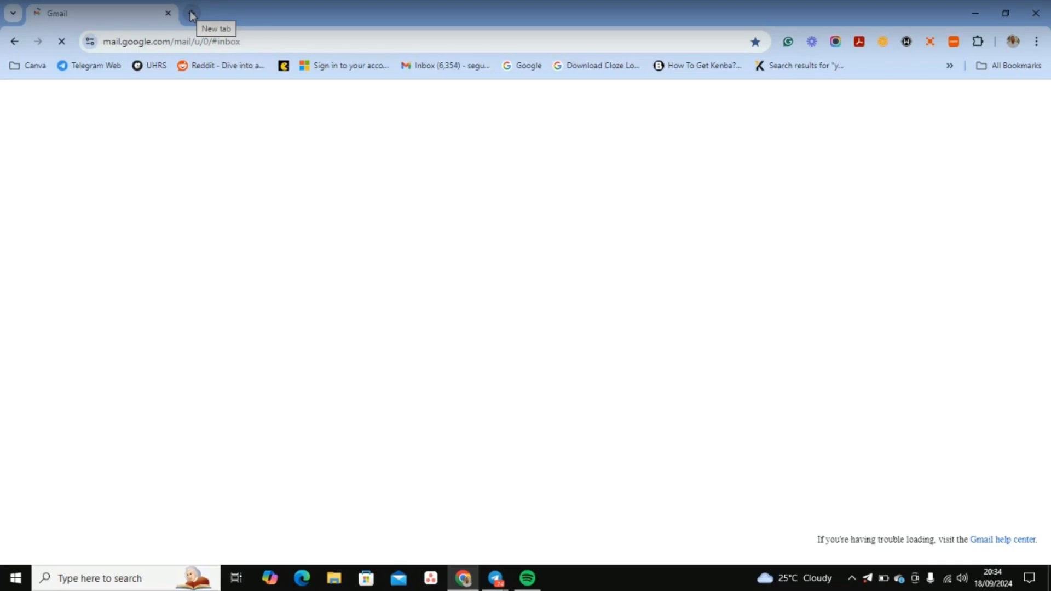
# Step: Add a new tab, cancel the proxy prompts, and minimize Chrome back to Telegram
pyautogui.click(192, 13)
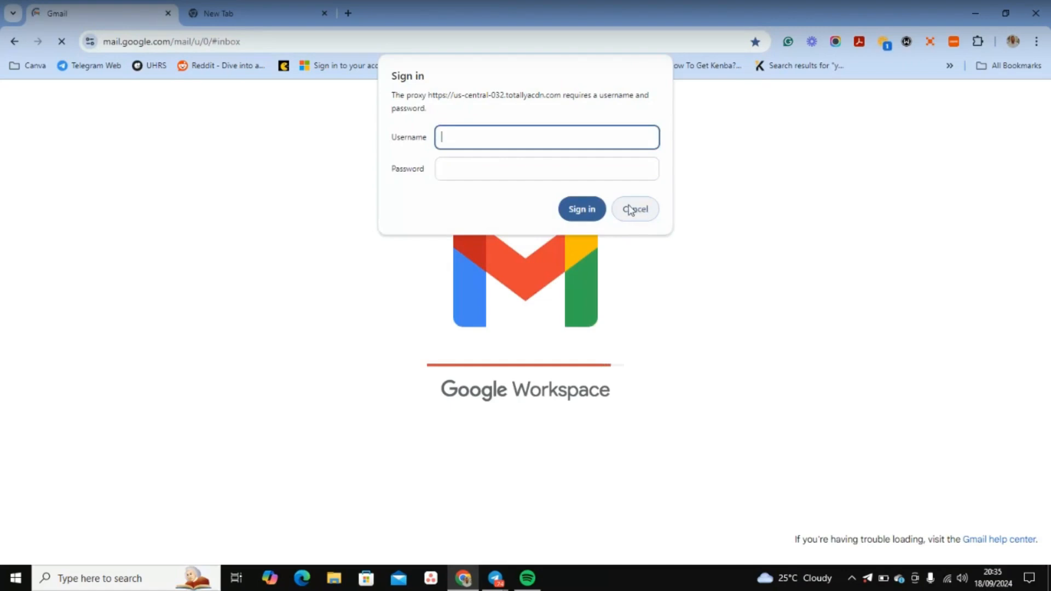
pyautogui.click(633, 210)
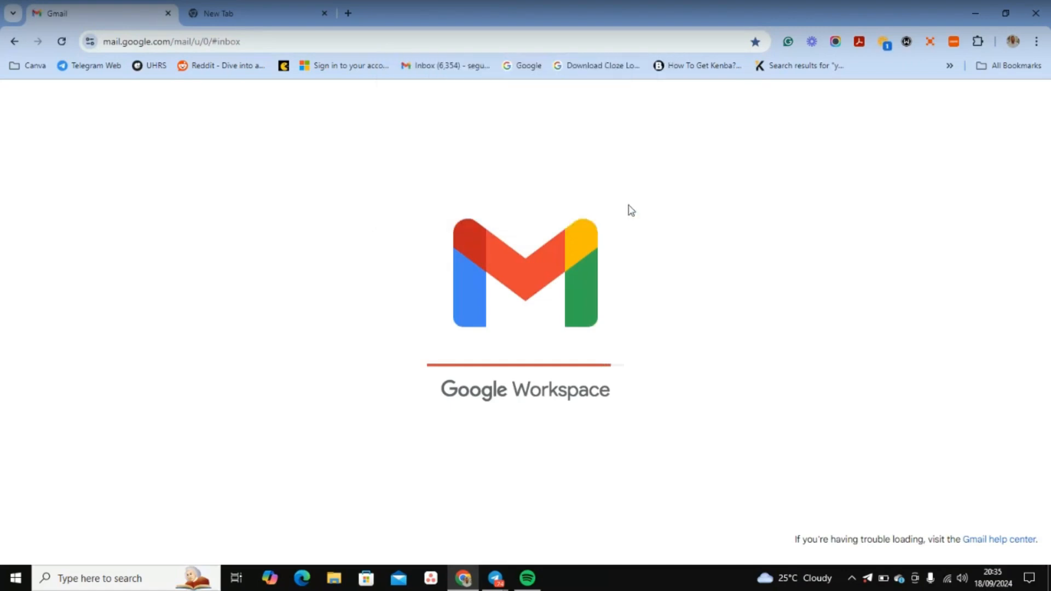
pyautogui.click(249, 5)
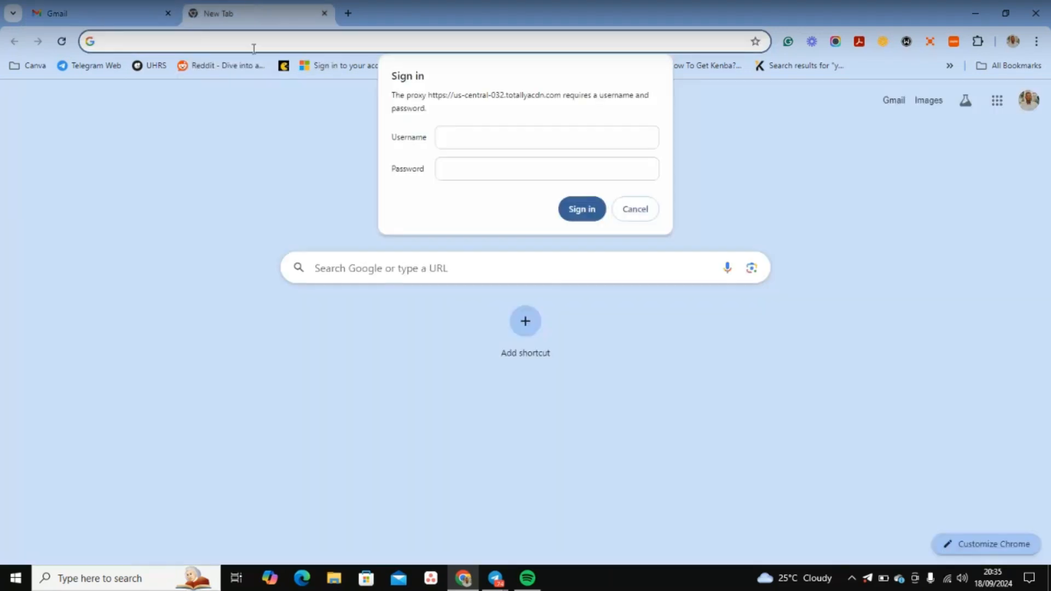
pyautogui.click(636, 210)
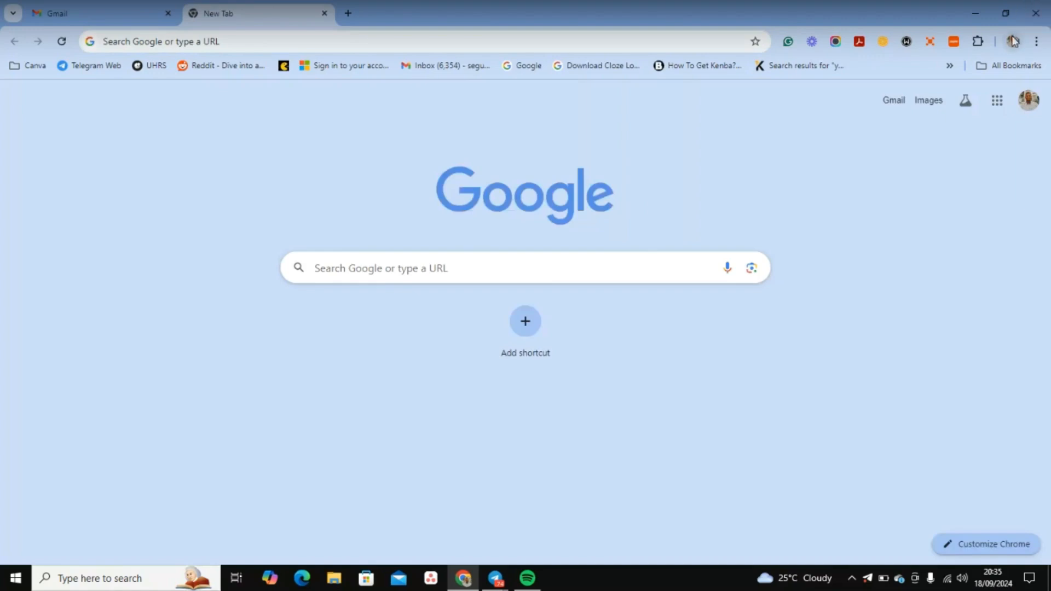
pyautogui.click(967, 3)
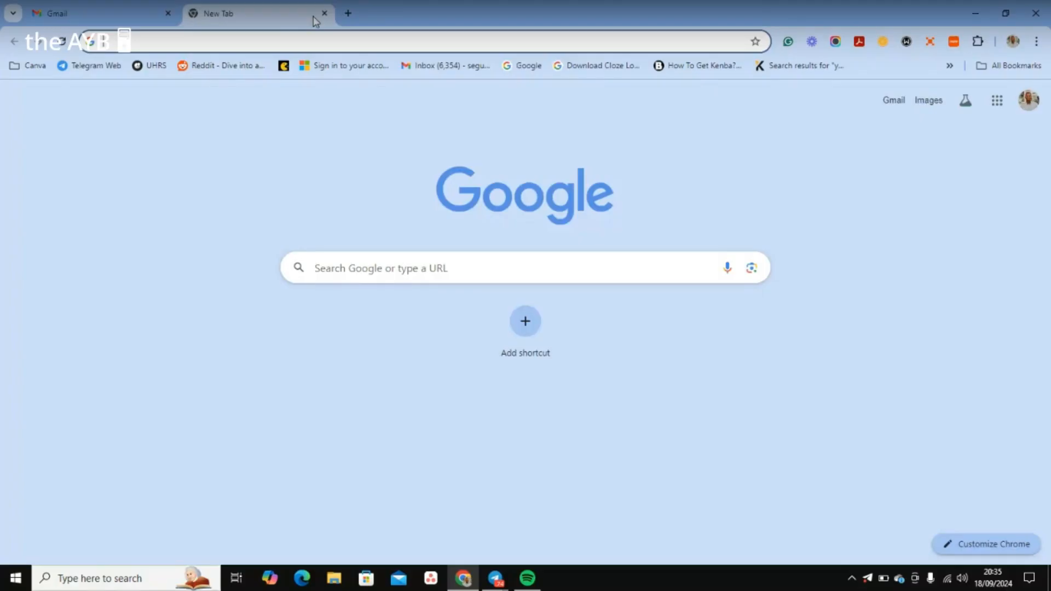
# Step: Retry zapier.com, cancel the proxy sign-in prompt, then close the tab and Chrome
pyautogui.click(298, 38)
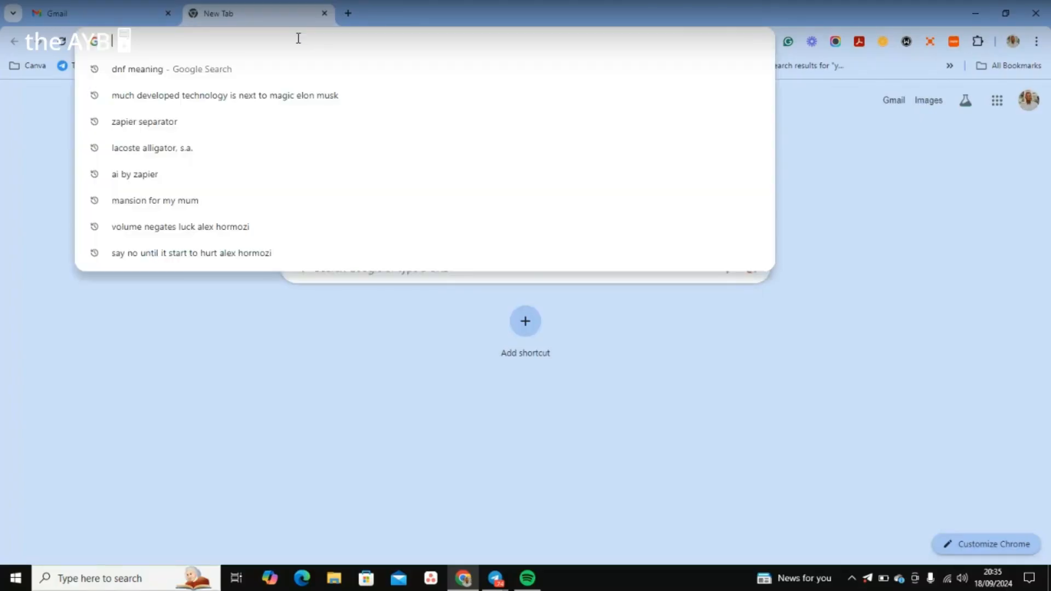
pyautogui.write('zapier.com')
pyautogui.press('Return')
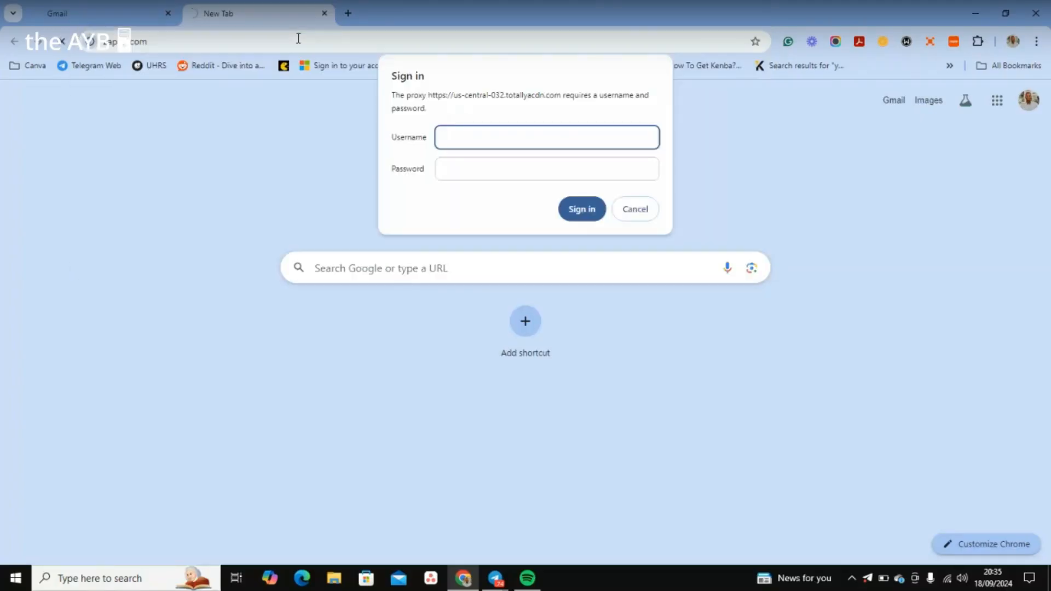
pyautogui.click(648, 218)
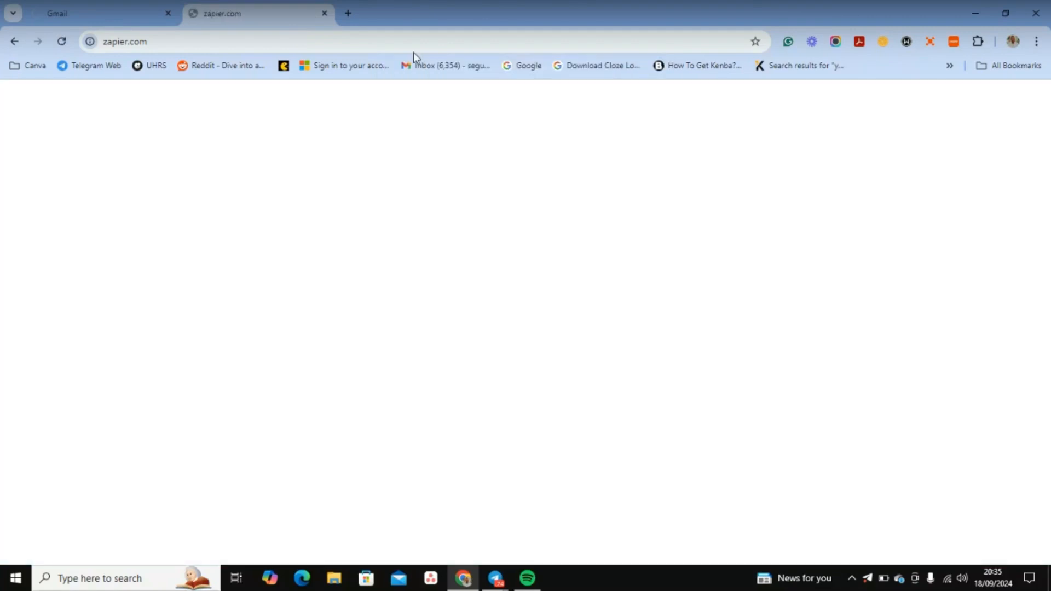
pyautogui.click(325, 13)
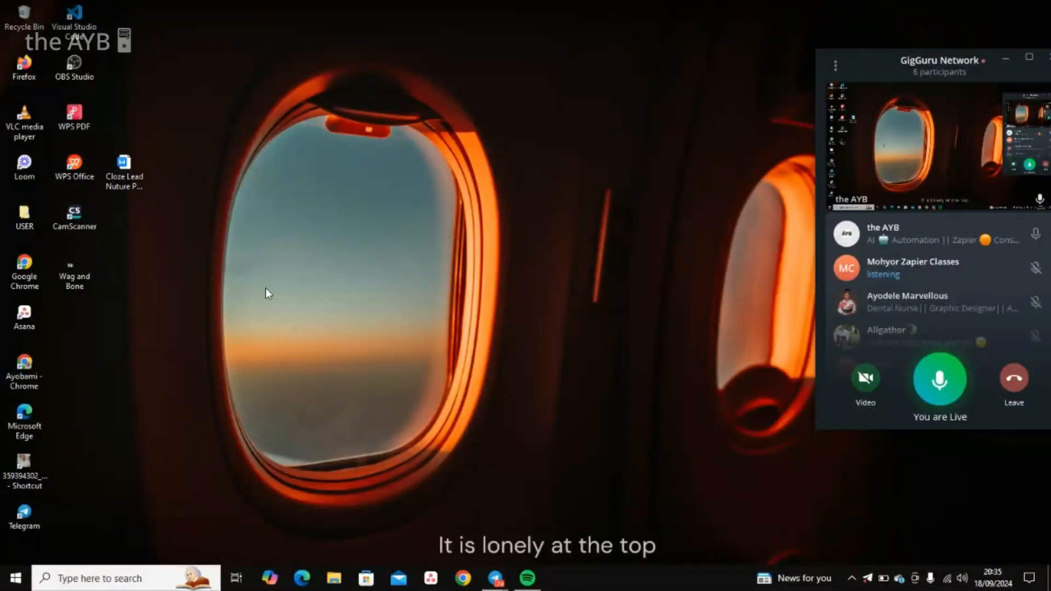
# Step: Refresh the Windows desktop and reopen Chrome with Gmail and a new tab
pyautogui.rightClick(267, 288)
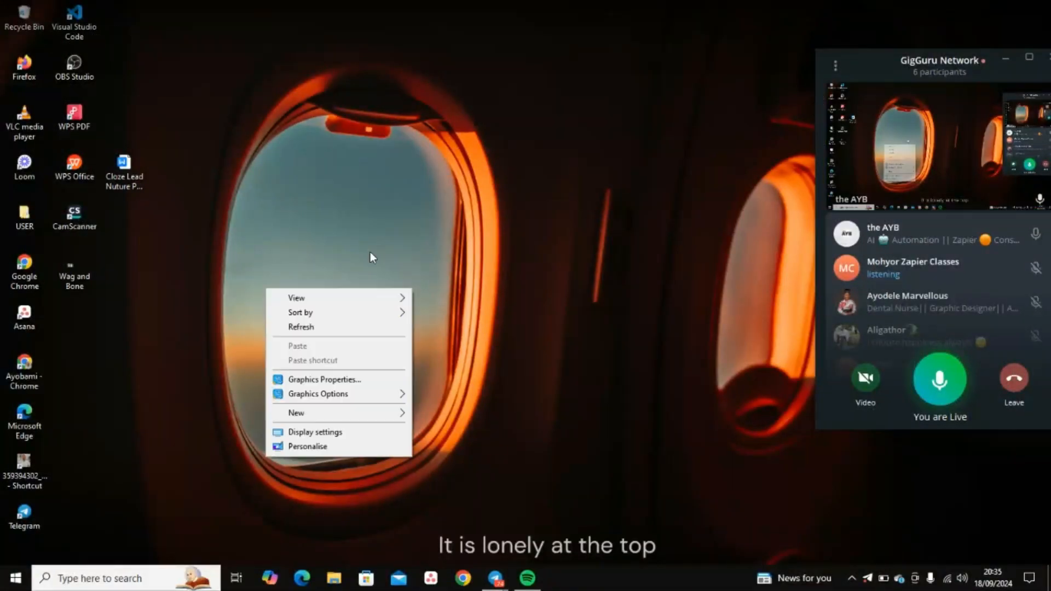
pyautogui.click(356, 334)
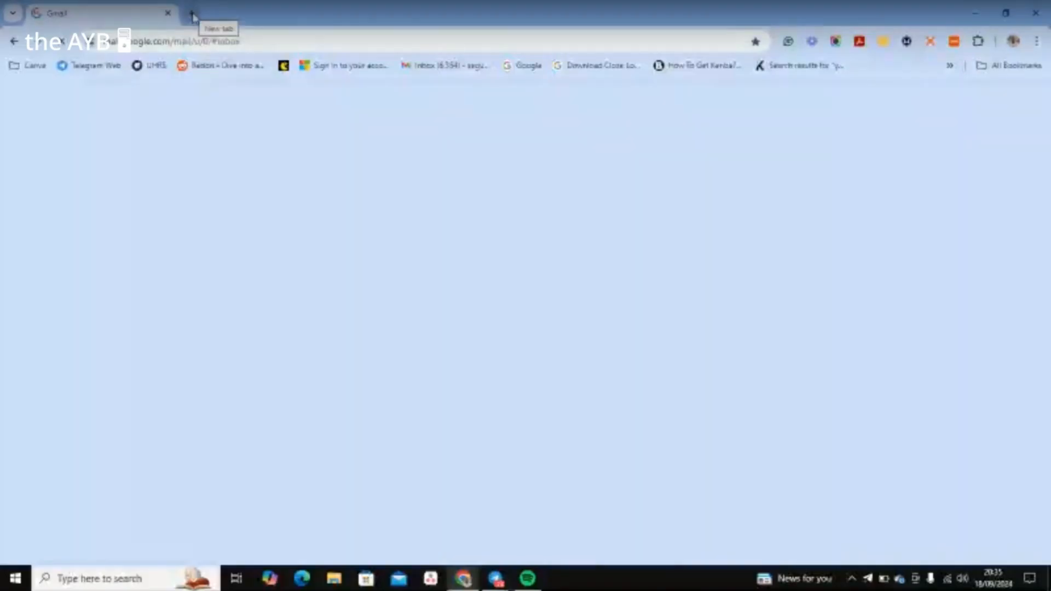
pyautogui.click(190, 13)
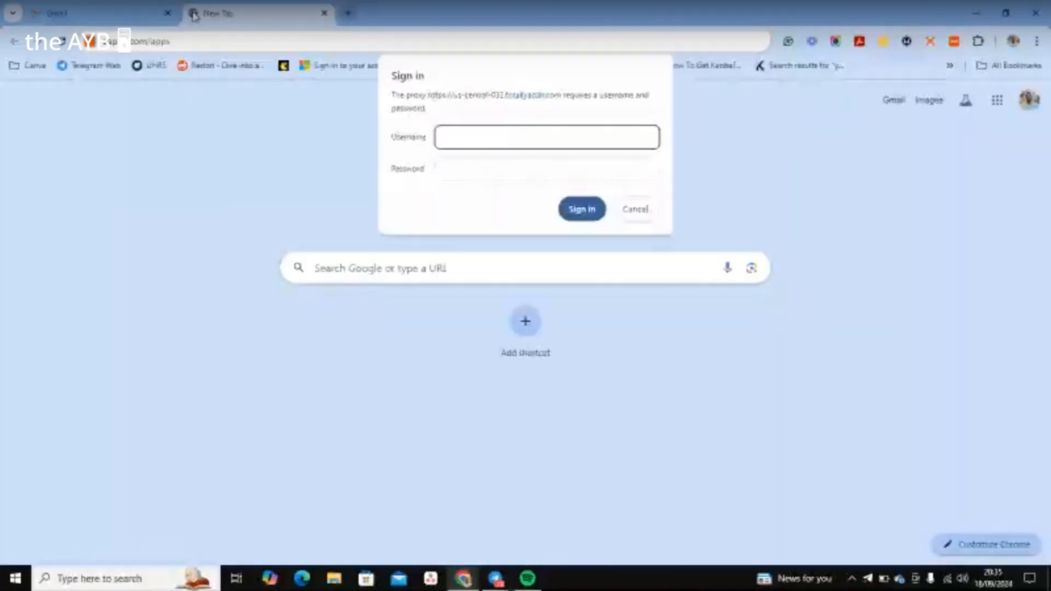
# Step: Enter the proxy username (an email address) and password in the sign-in prompt
pyautogui.click(637, 210)
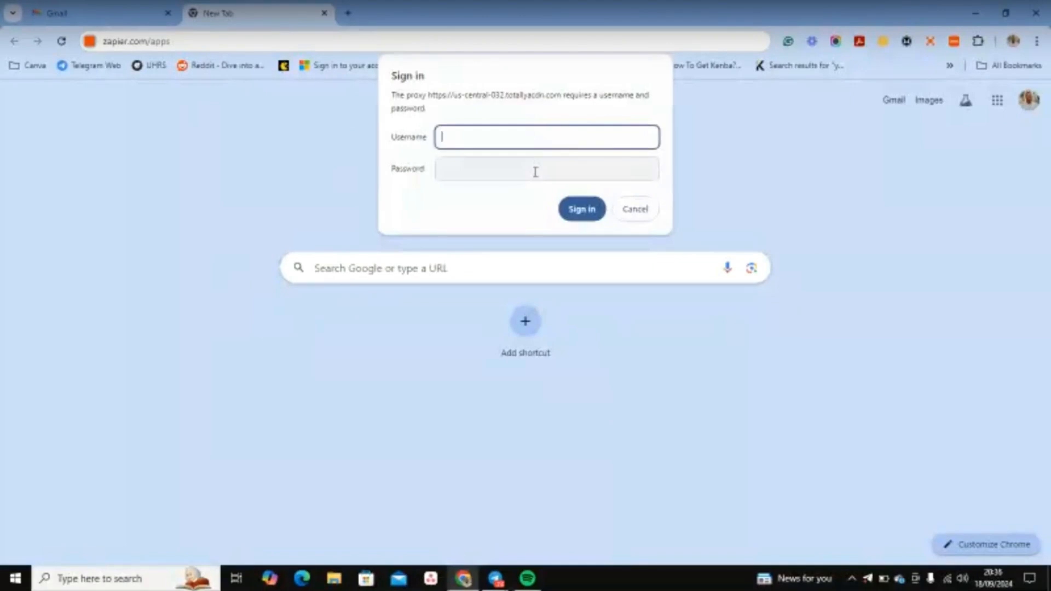
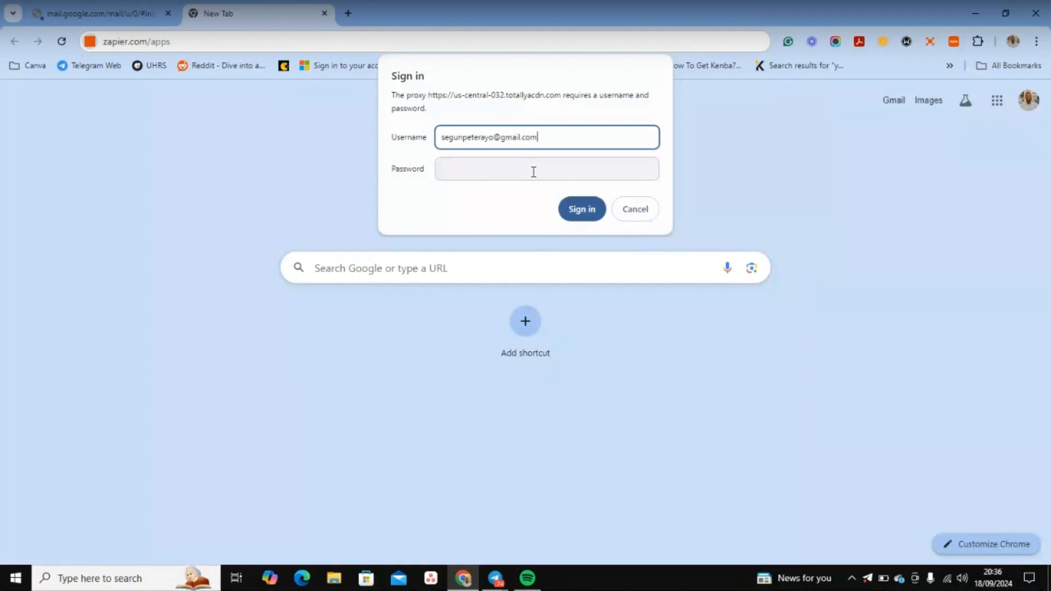
pyautogui.click(528, 170)
pyautogui.write('•••••••••')
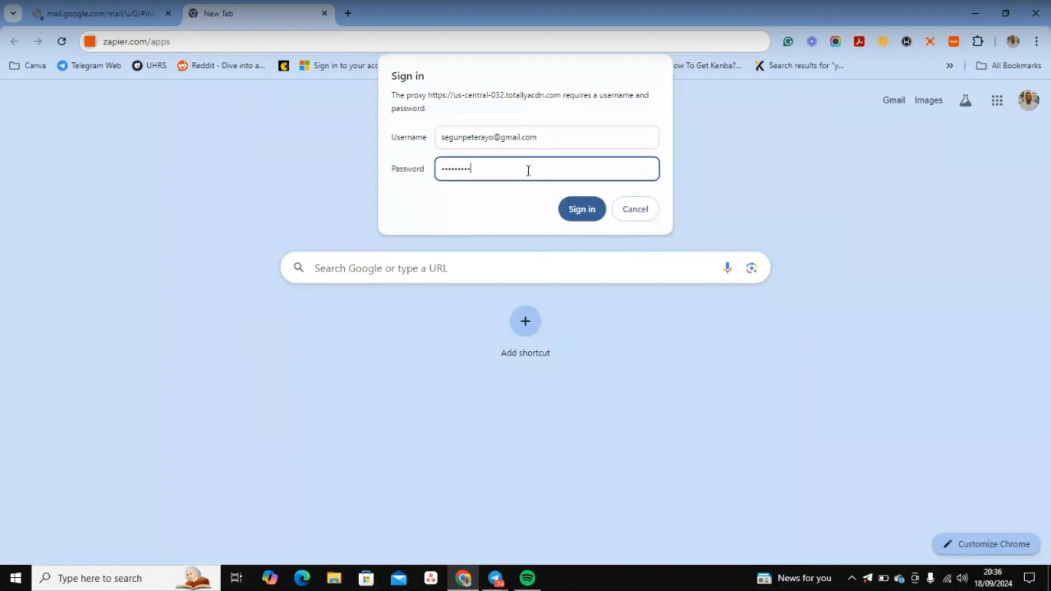
# Step: Submit the proxy credentials, cancel the remaining prompt, and switch to the Gmail tab
pyautogui.click(594, 220)
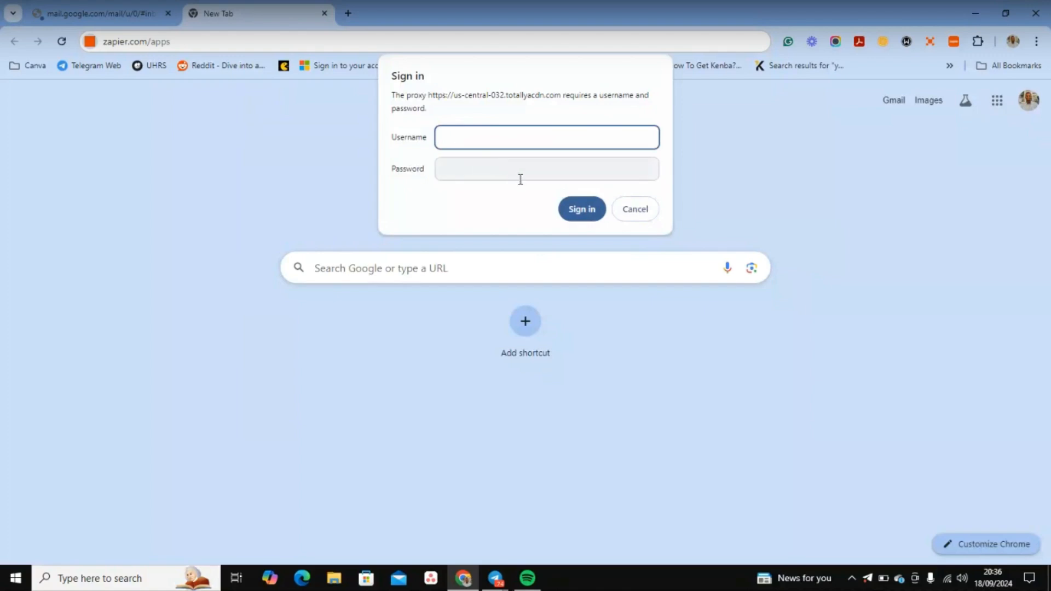
pyautogui.click(649, 214)
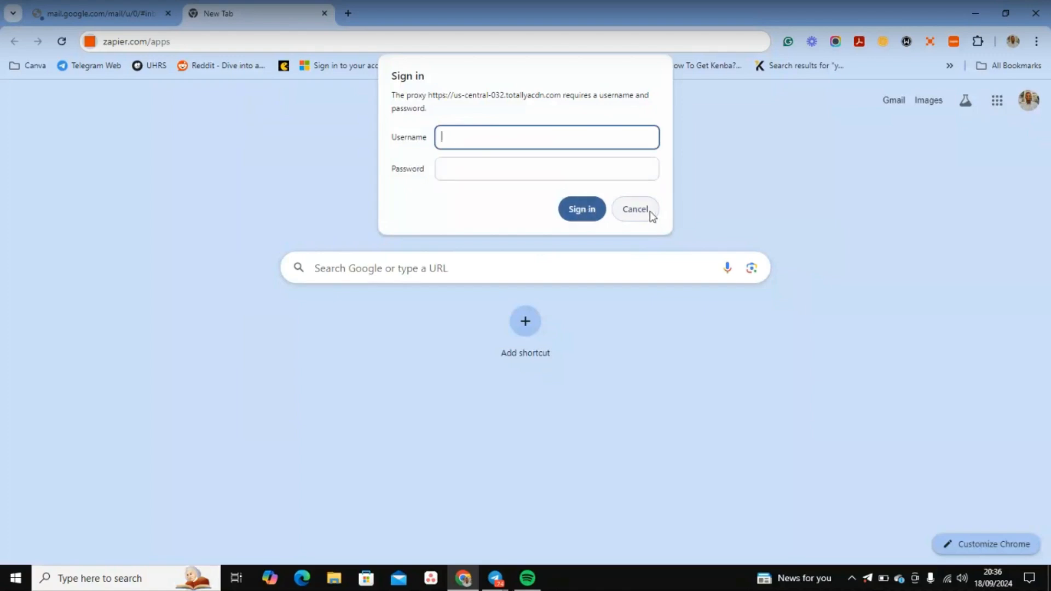
pyautogui.click(117, 8)
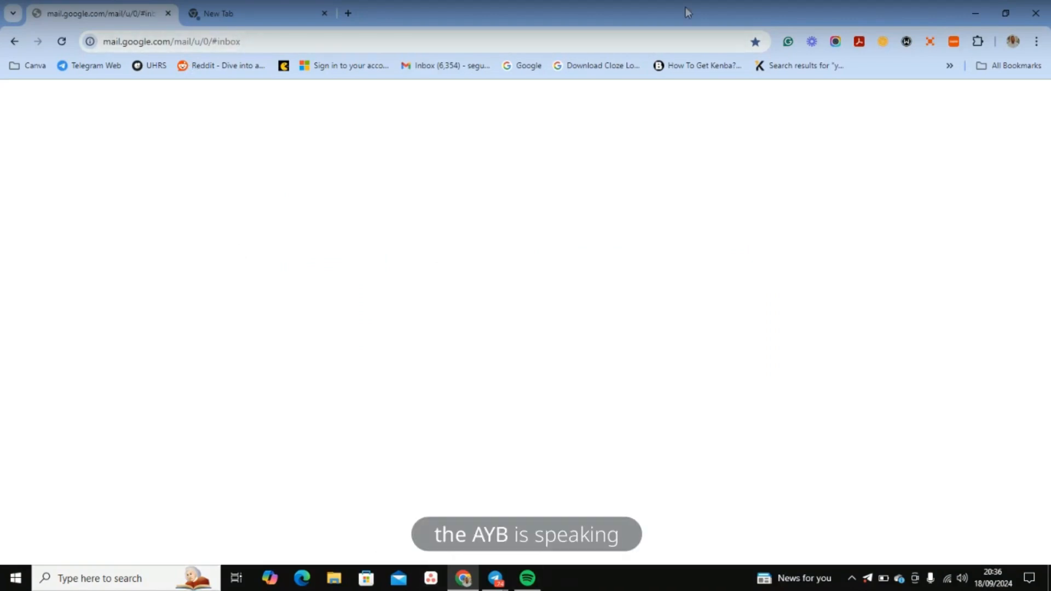
# Step: Turn off the Windscribe proxy and close the Gmail tab
pyautogui.click(907, 42)
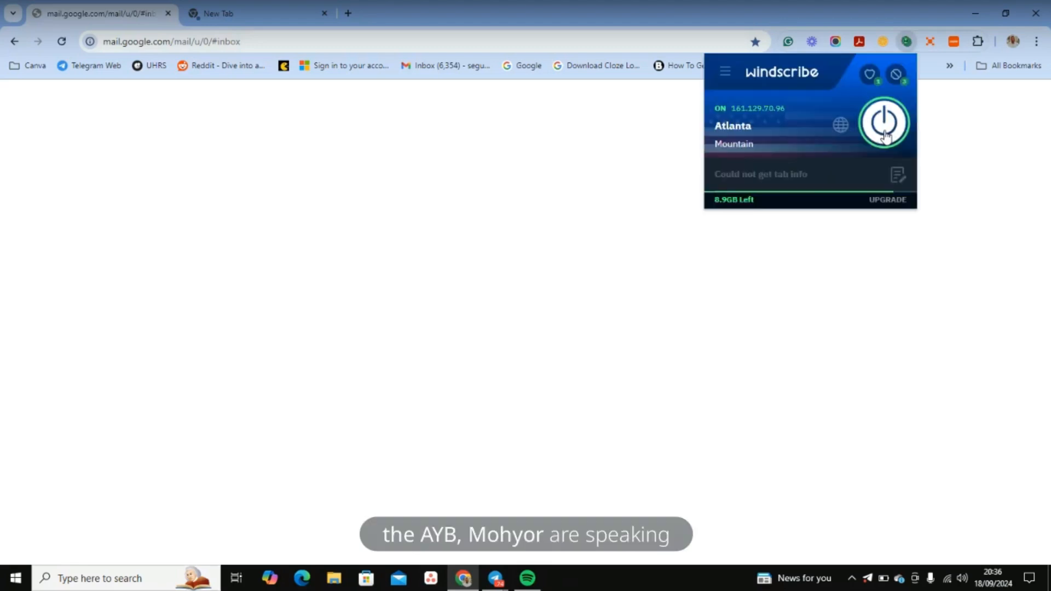
pyautogui.click(885, 136)
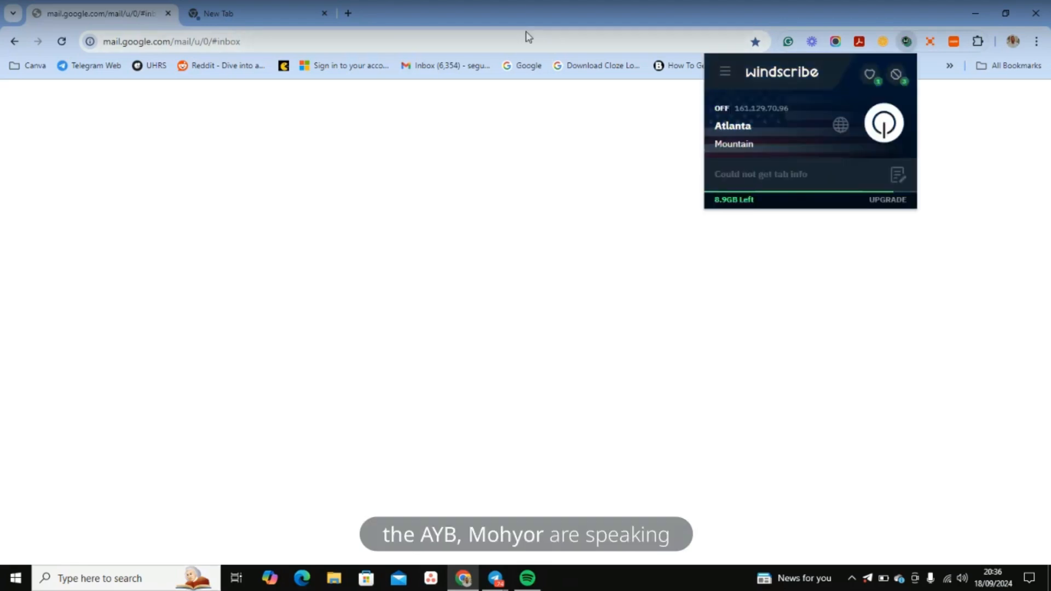
pyautogui.click(168, 13)
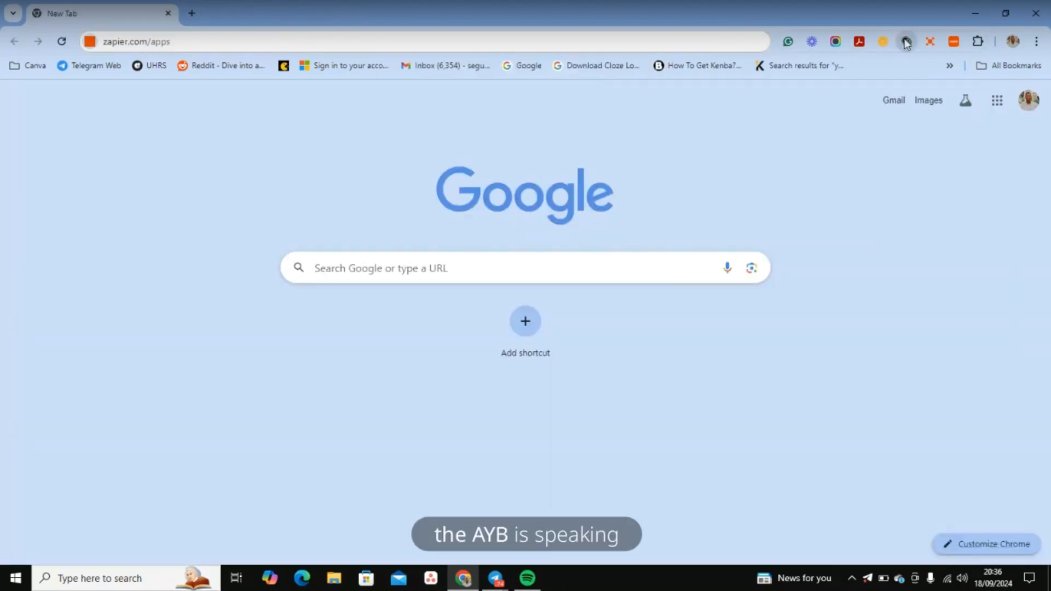
# Step: Confirm Windscribe is off and unpin it from the Extensions menu
pyautogui.click(906, 42)
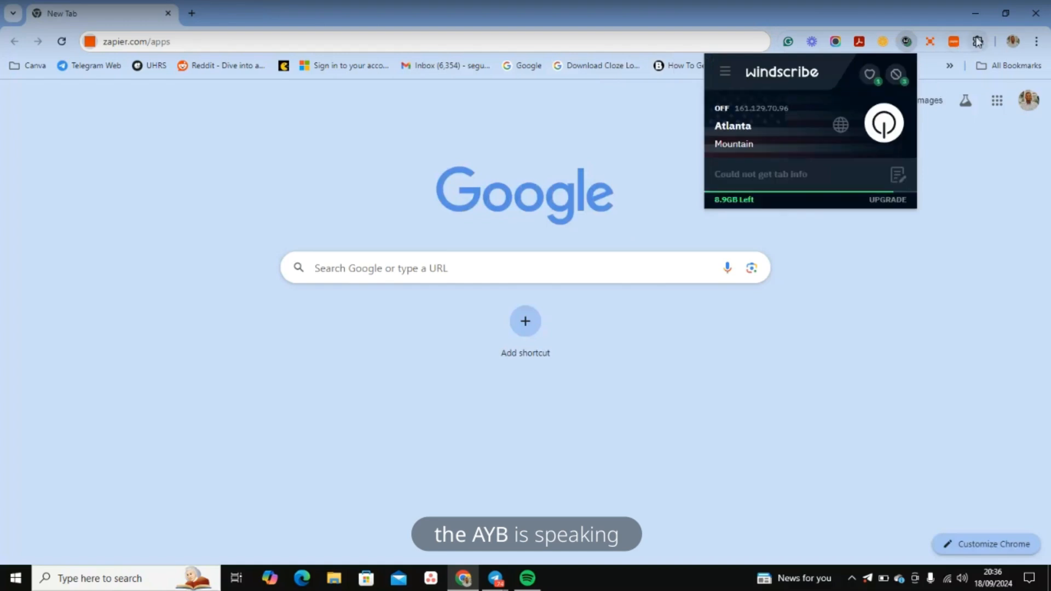
pyautogui.click(978, 42)
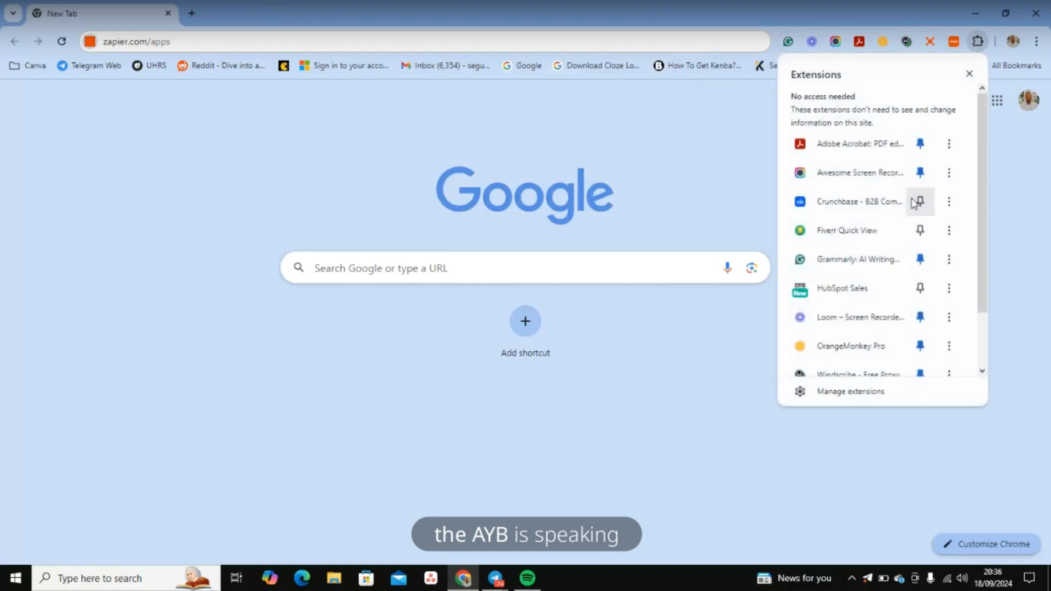
pyautogui.scroll(-2, 906, 308)
pyautogui.click(919, 304)
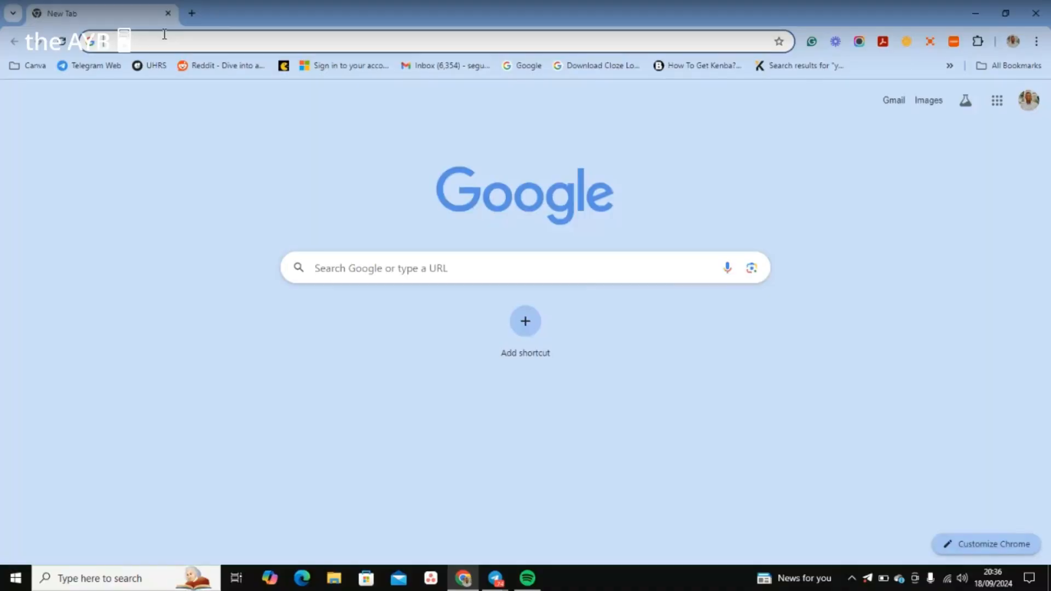
# Step: Load zapier.com and look over the dashboard's unfinished and recently updated Zaps
pyautogui.click(164, 33)
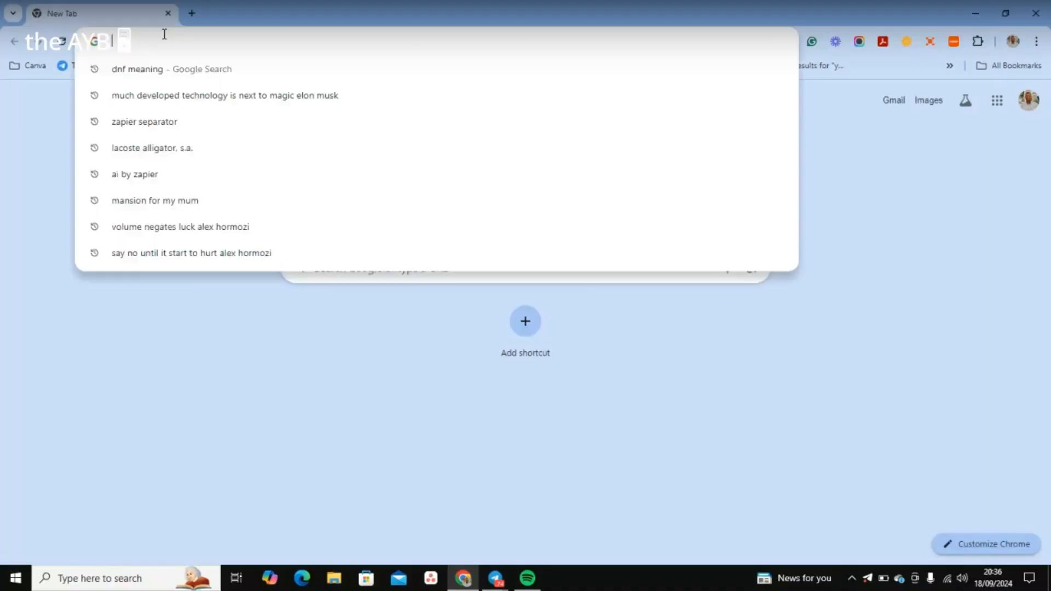
pyautogui.write('zapier.com')
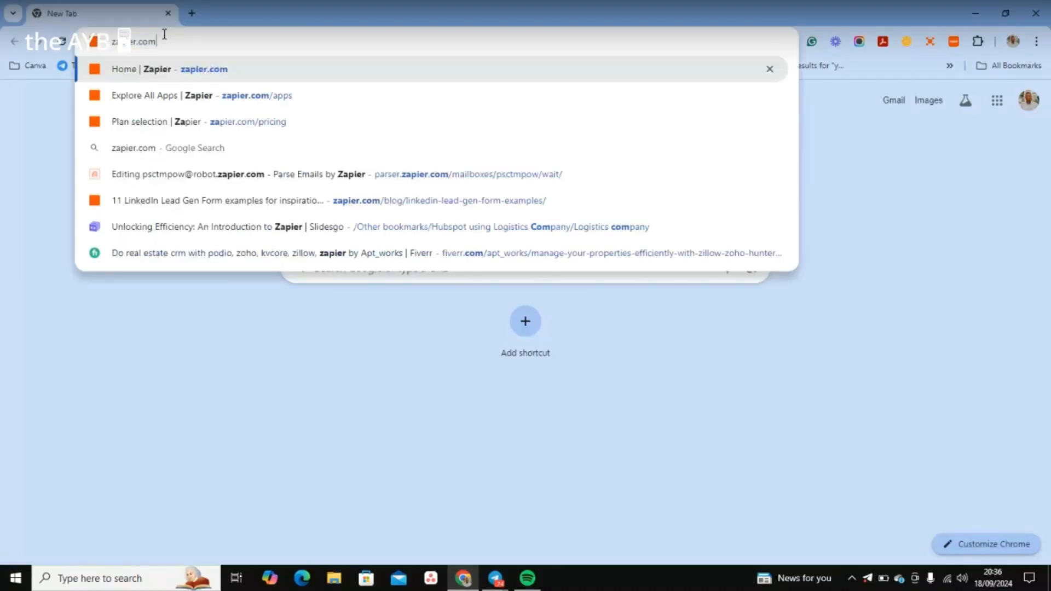
pyautogui.press('Return')
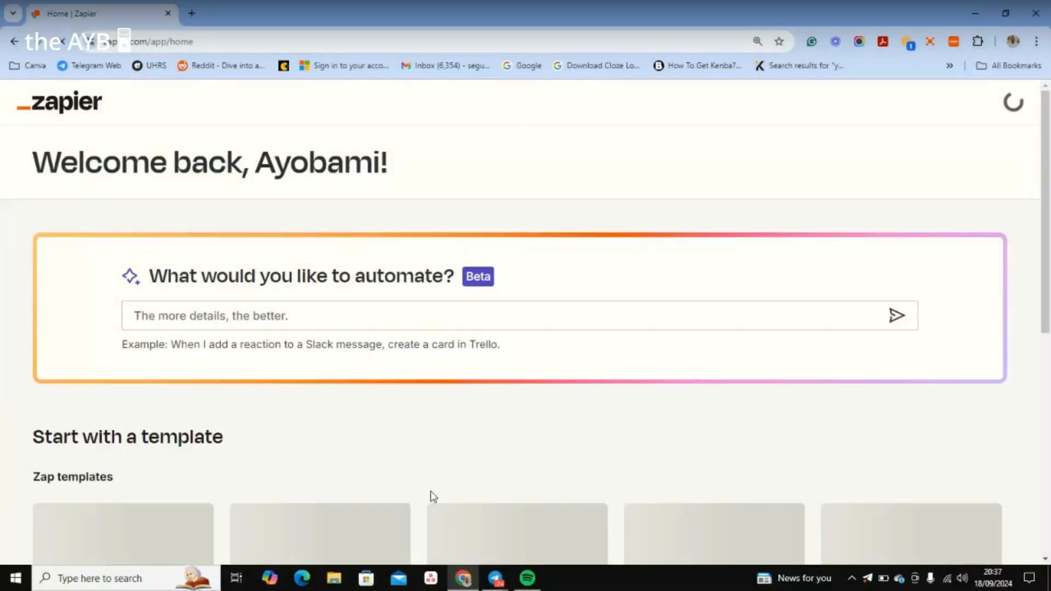
pyautogui.scroll(-5, 147, 391)
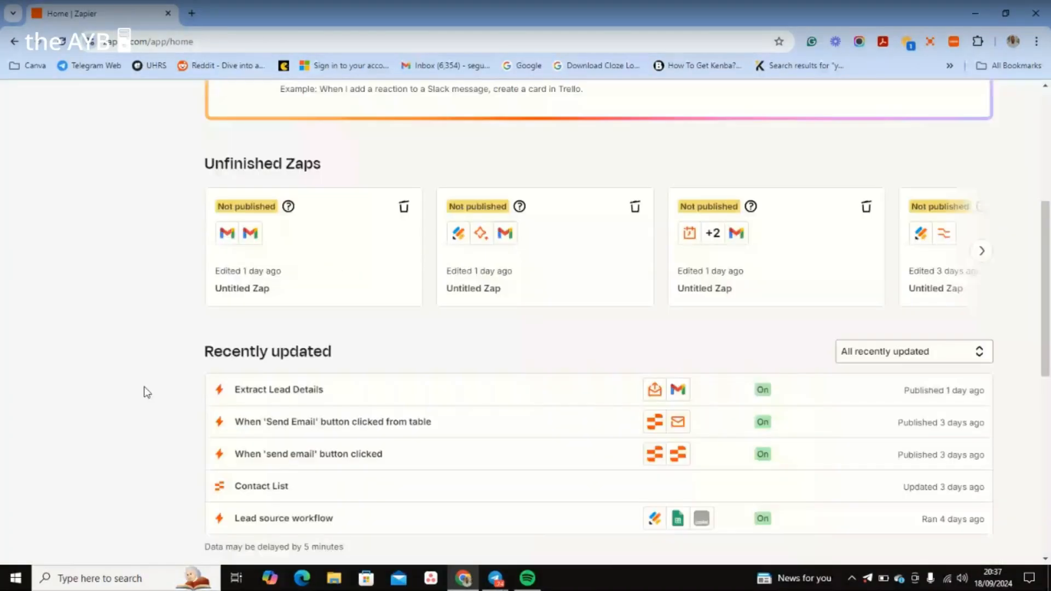
pyautogui.moveTo(105, 221)
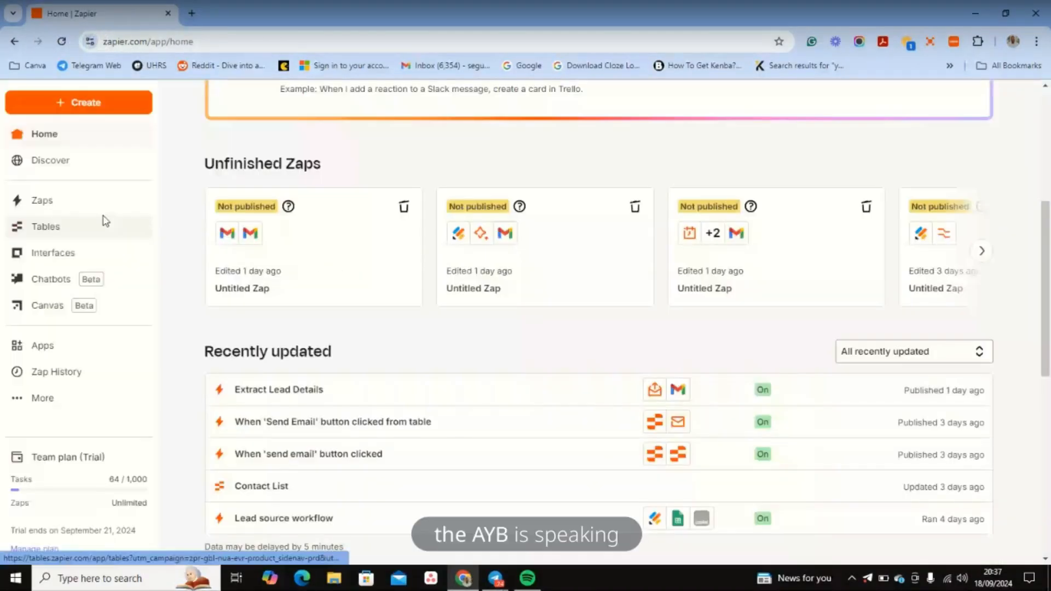
pyautogui.scroll(3, 106, 220)
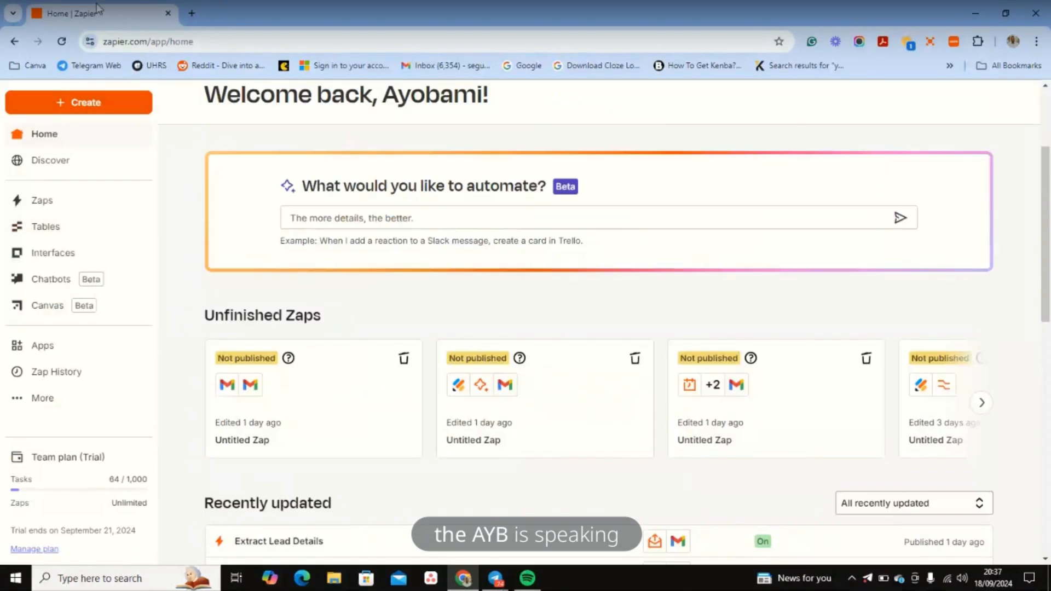
# Step: Open My Zaps, duplicate that tab, and start a new Zap via Create > New Zap
pyautogui.click(46, 199)
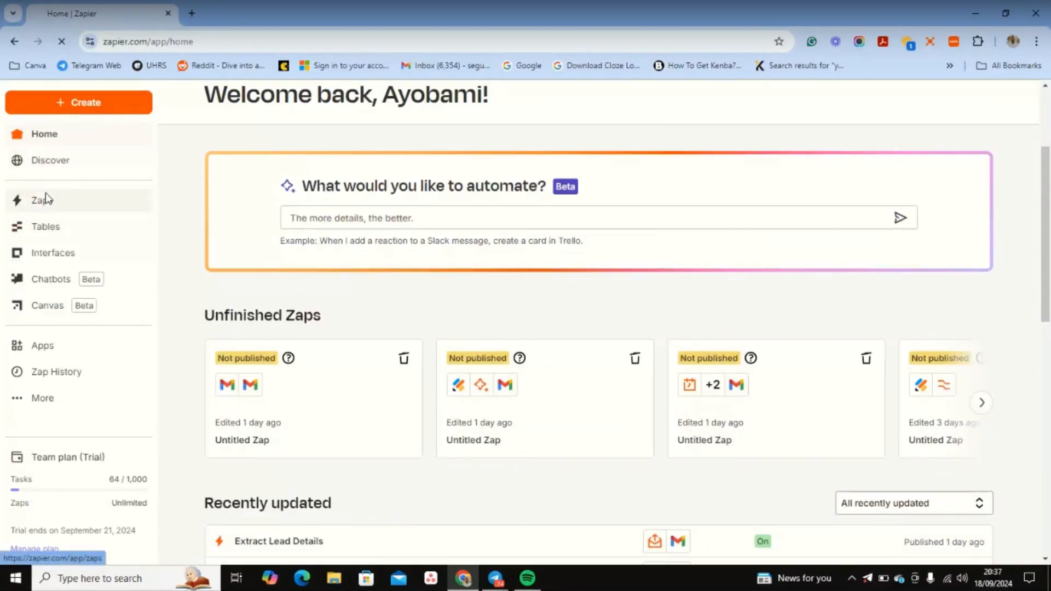
pyautogui.rightClick(86, 17)
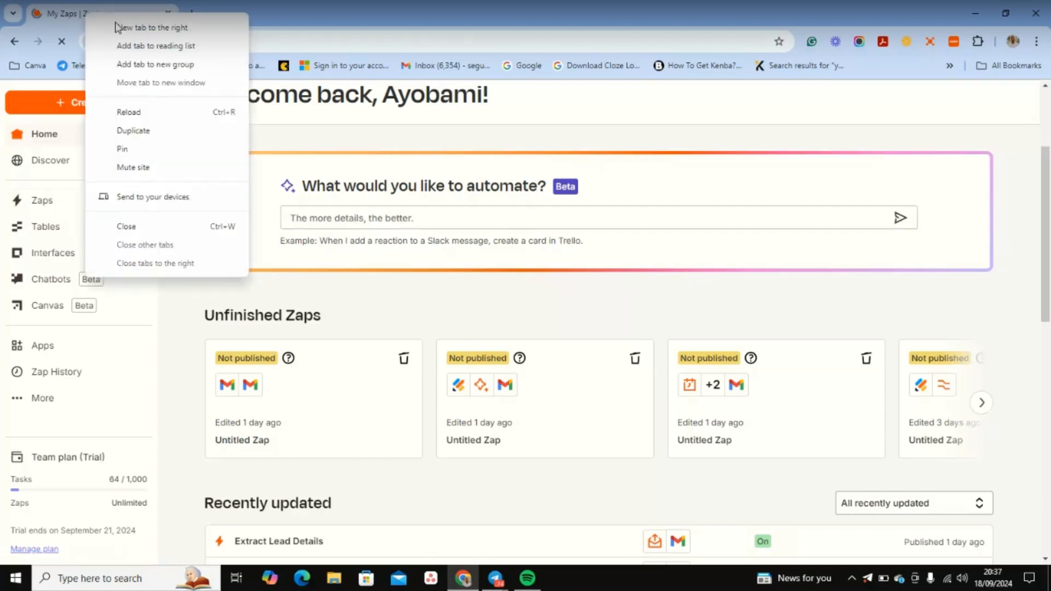
pyautogui.click(133, 130)
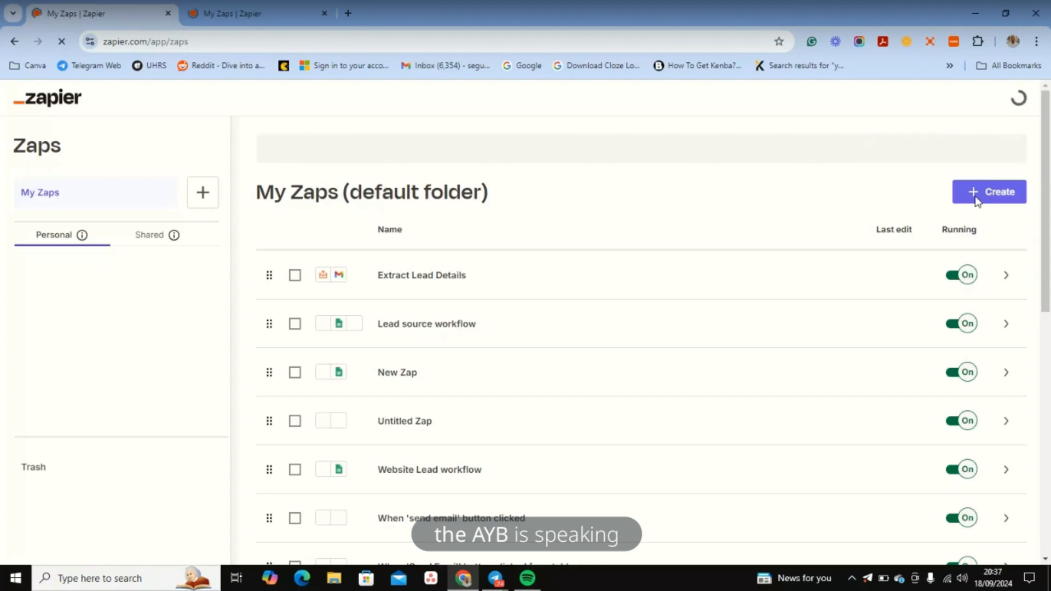
pyautogui.click(977, 198)
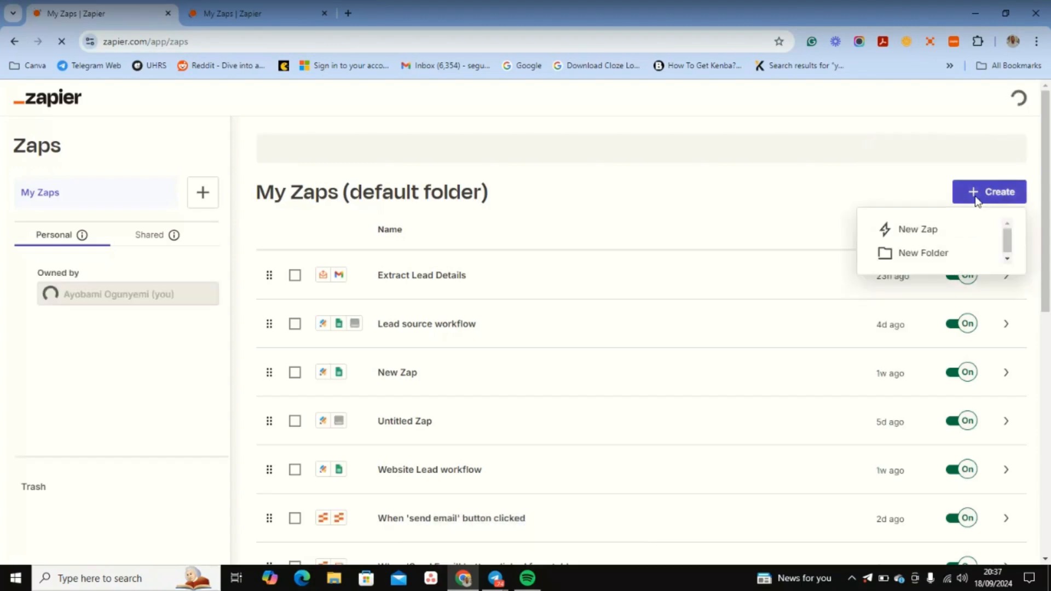
pyautogui.click(926, 230)
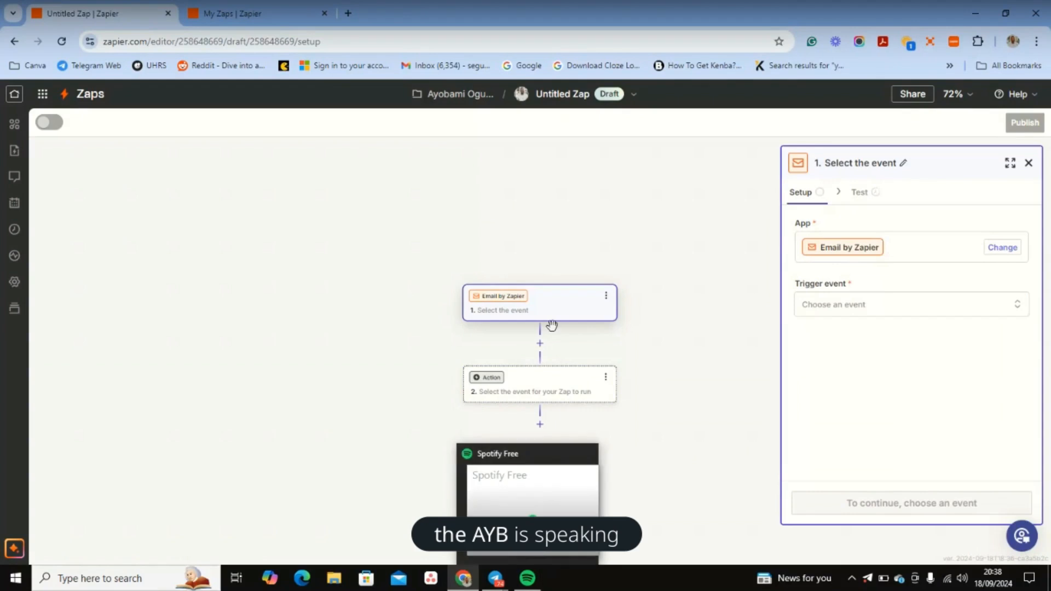
# Step: Choose New Inbound Email as the Email by Zapier trigger event
pyautogui.click(922, 308)
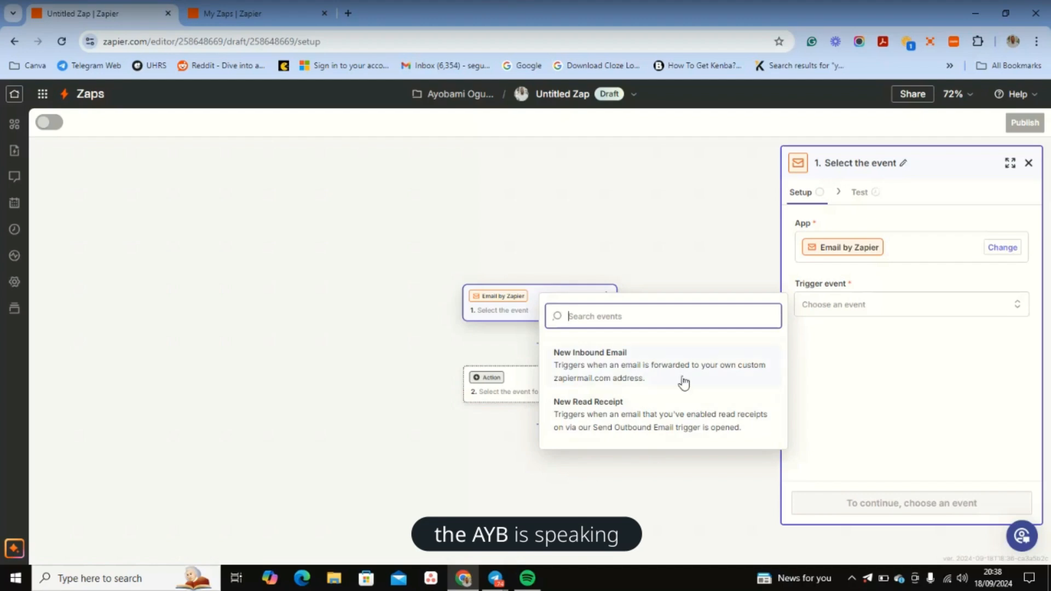
pyautogui.click(615, 361)
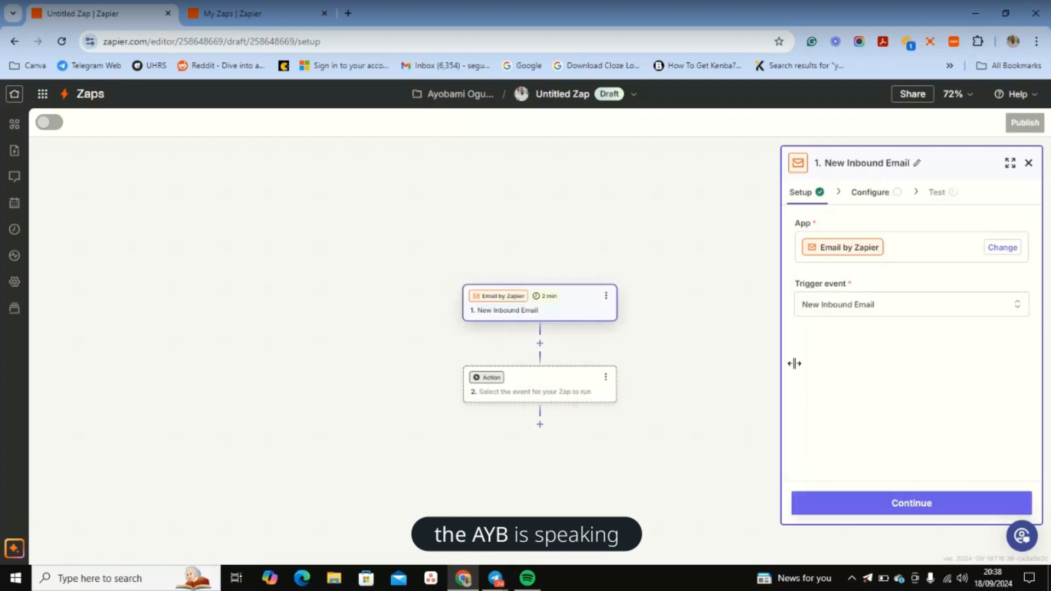
pyautogui.click(826, 309)
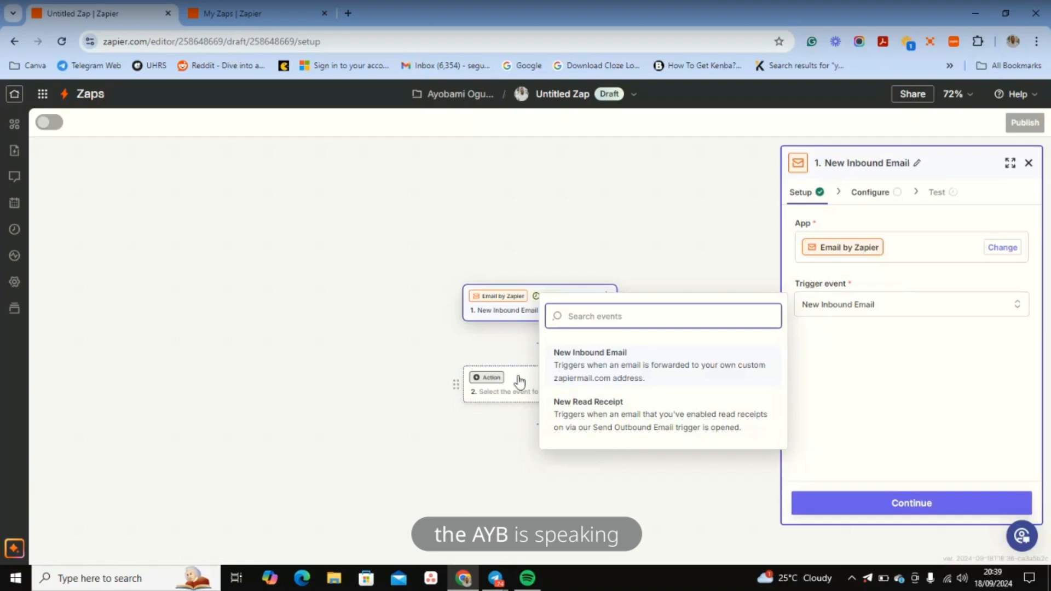
pyautogui.press('Escape')
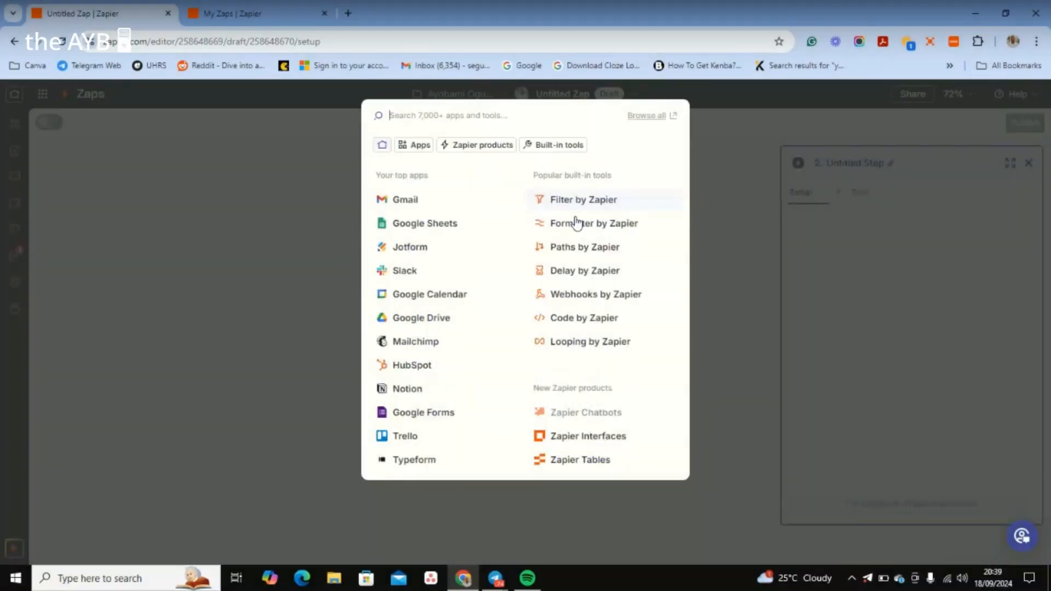
pyautogui.write('email')
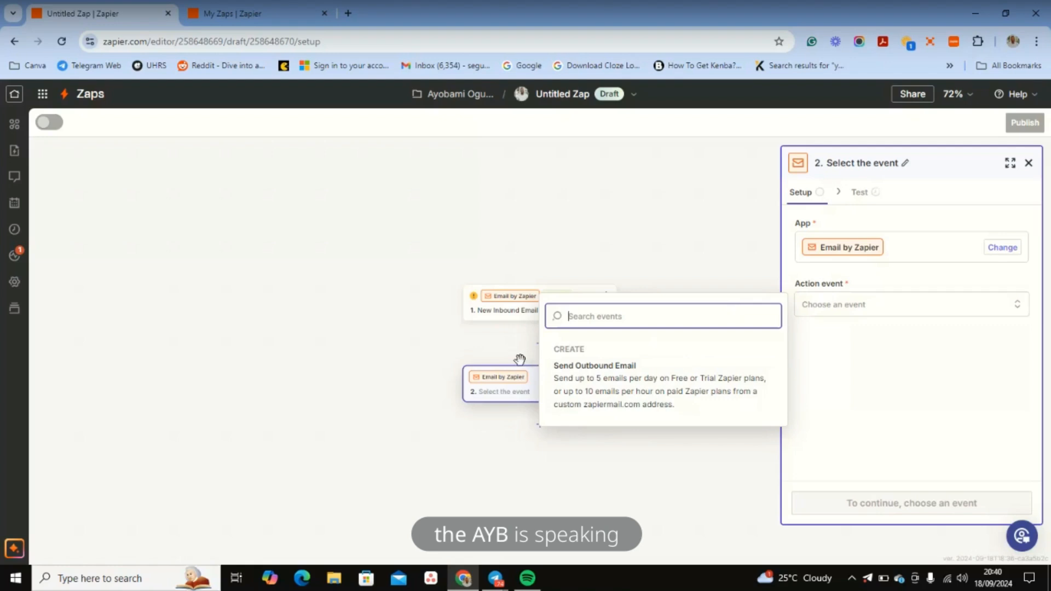
pyautogui.click(496, 385)
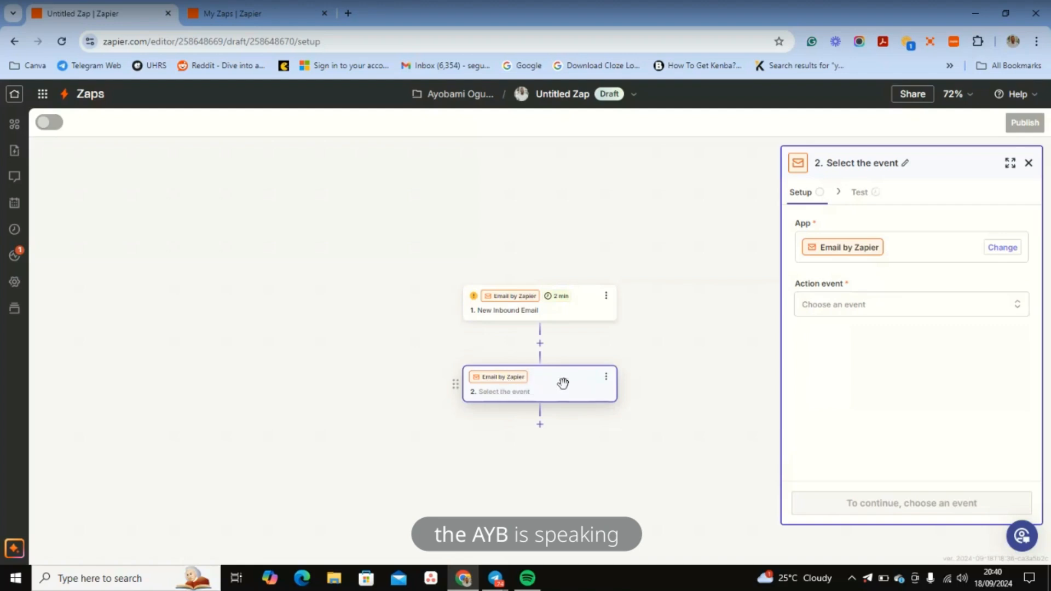
pyautogui.click(839, 307)
# Step: Reopen the New Inbound Email trigger and try its Email Address field, dismissing saved suggestions
pyautogui.click(497, 317)
pyautogui.click(497, 316)
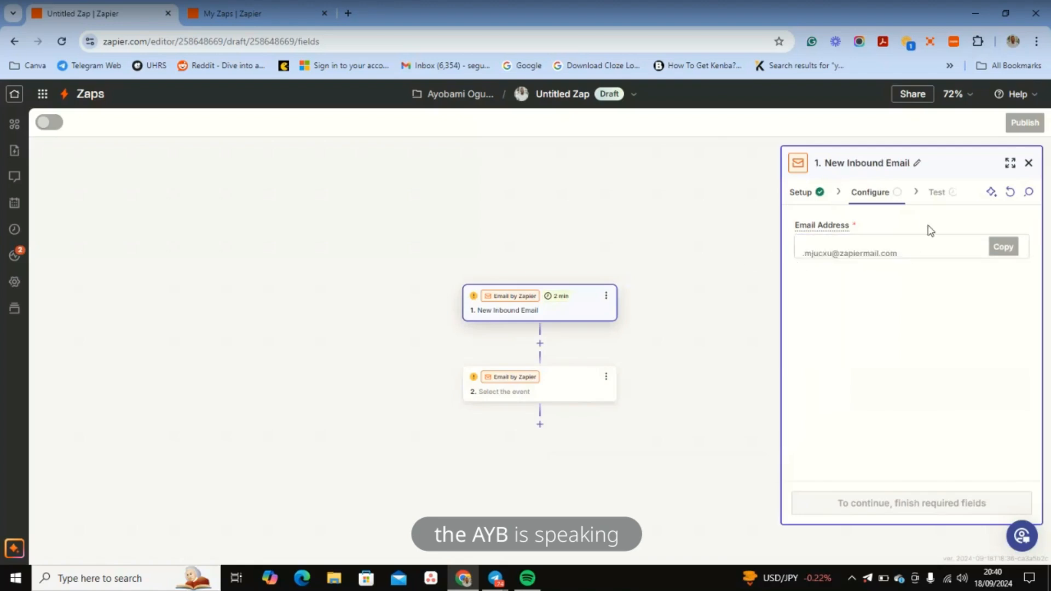
pyautogui.click(927, 245)
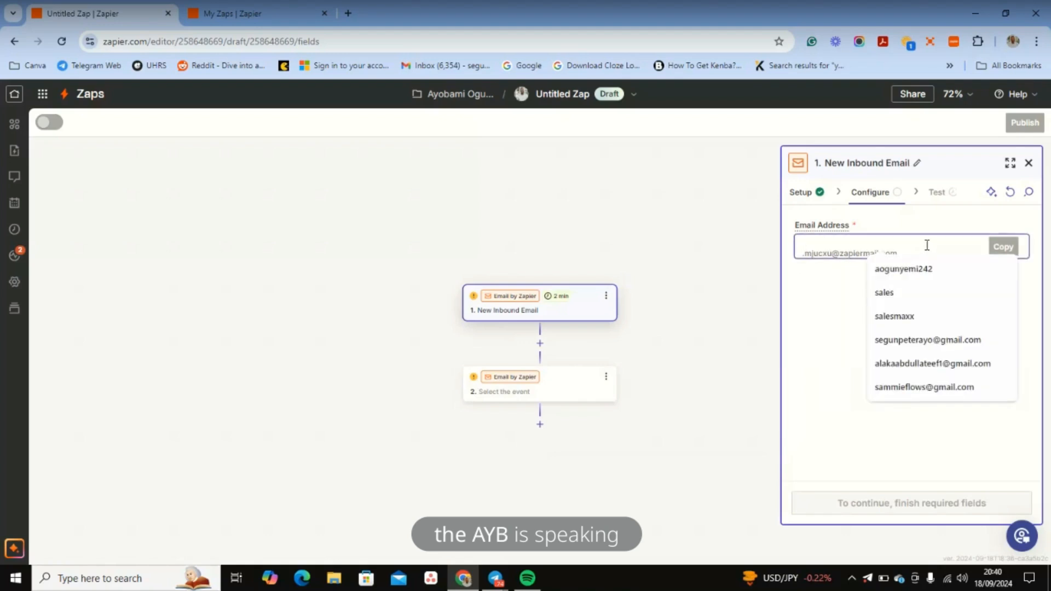
pyautogui.click(824, 291)
pyautogui.click(919, 241)
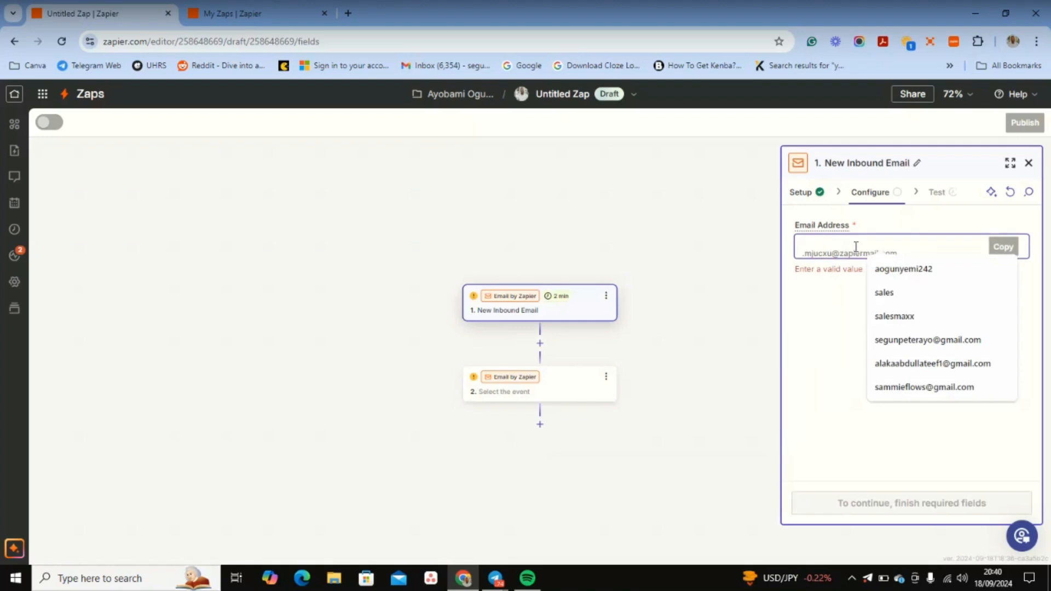
pyautogui.click(826, 376)
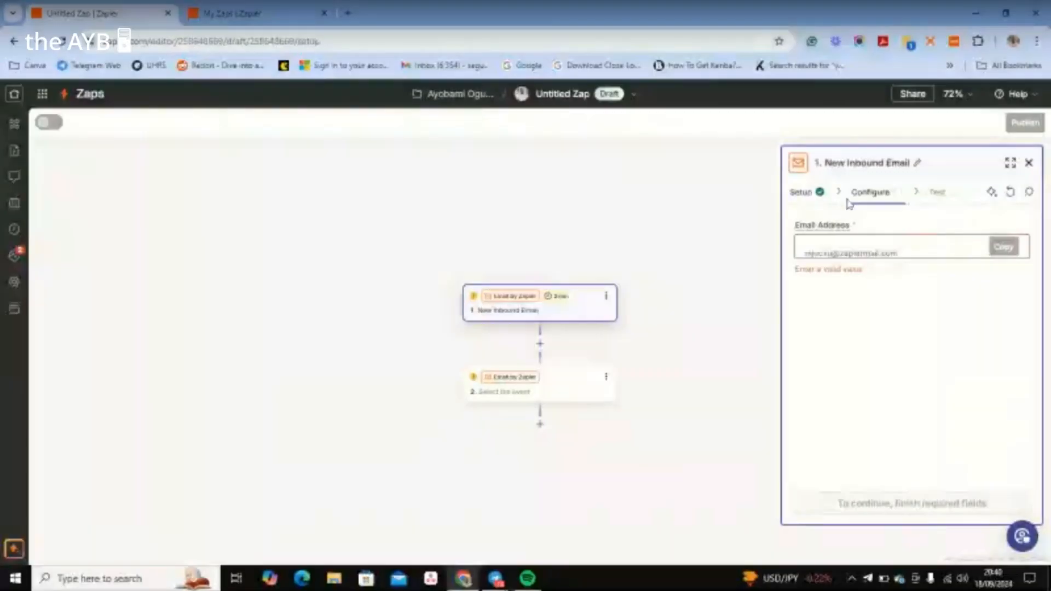
# Step: Check the trigger's Setup, continue to Configure, and focus the Email Address field
pyautogui.click(817, 195)
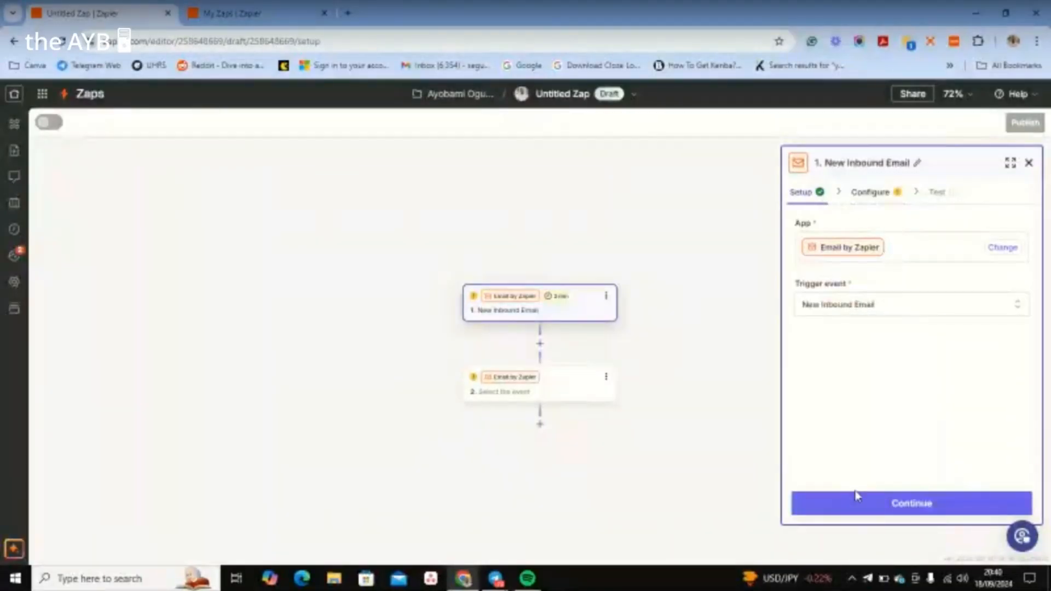
pyautogui.click(855, 504)
pyautogui.click(901, 259)
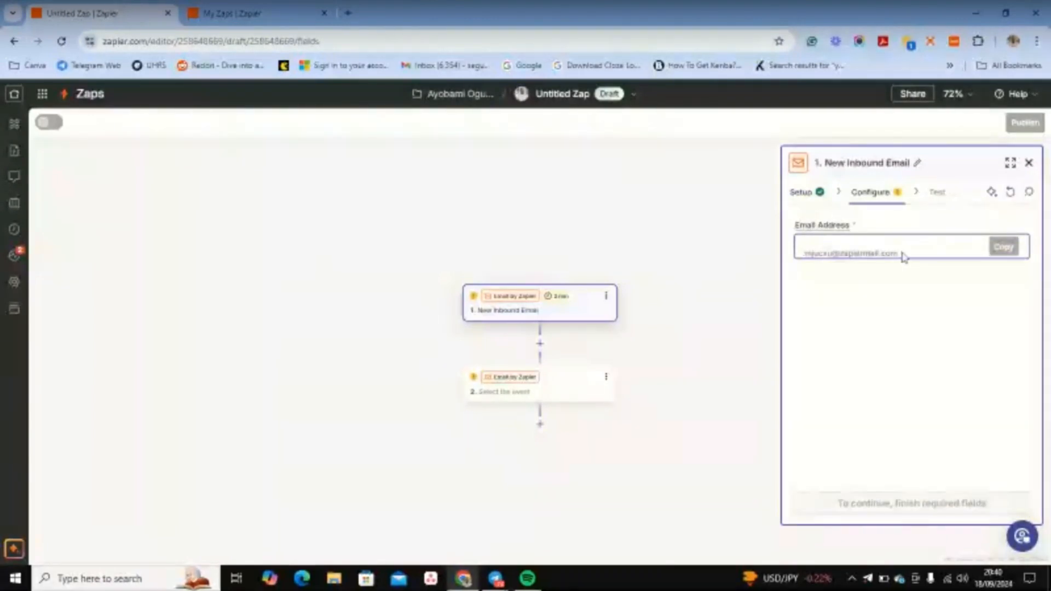
pyautogui.click(902, 253)
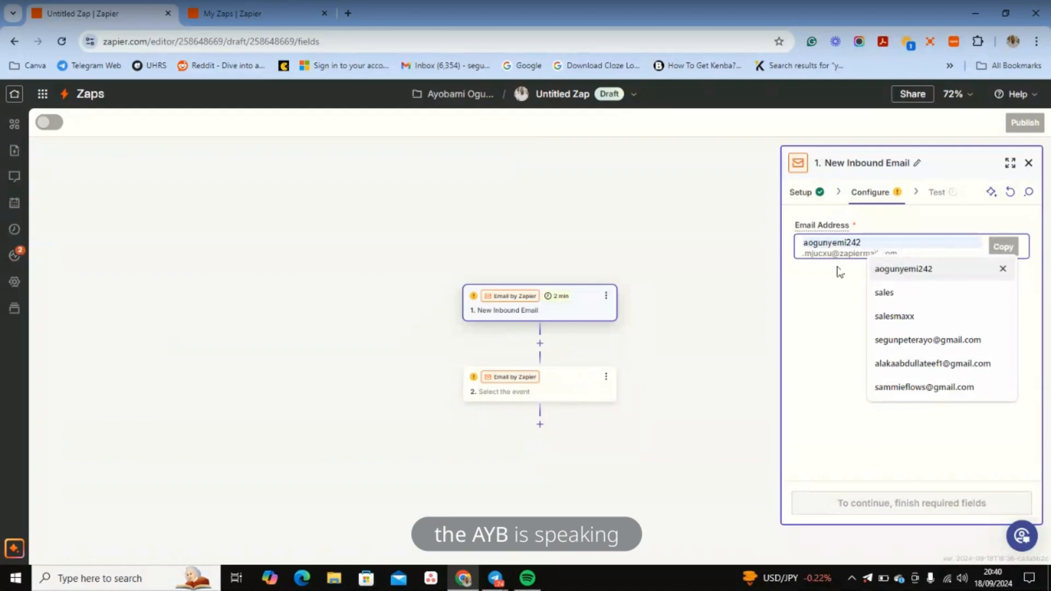
pyautogui.click(825, 289)
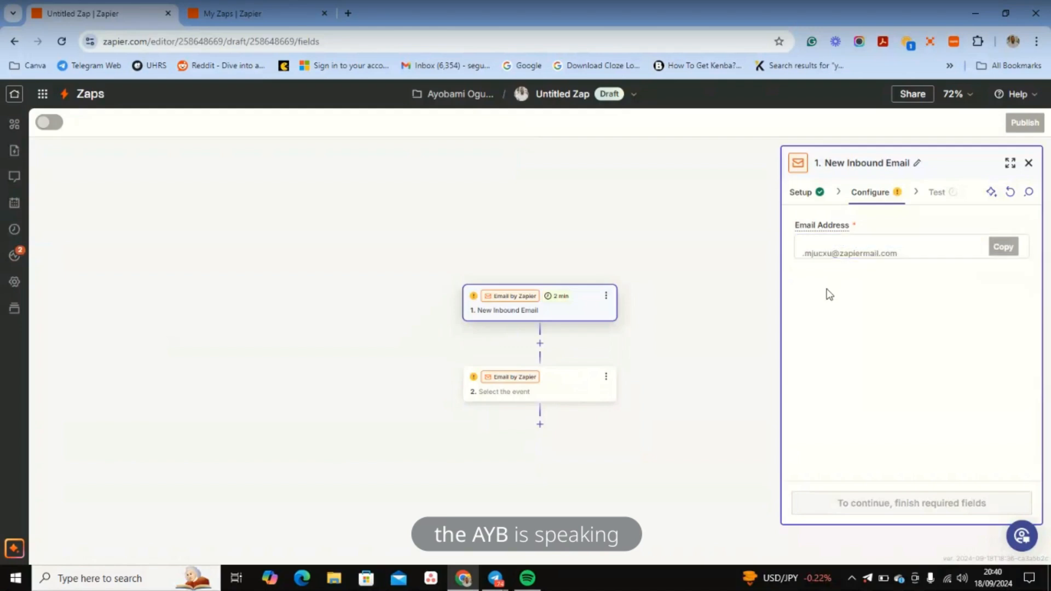
# Step: Type a custom prefix into the trigger's Email Address field, fixing typos
pyautogui.click(821, 242)
pyautogui.write('sales')
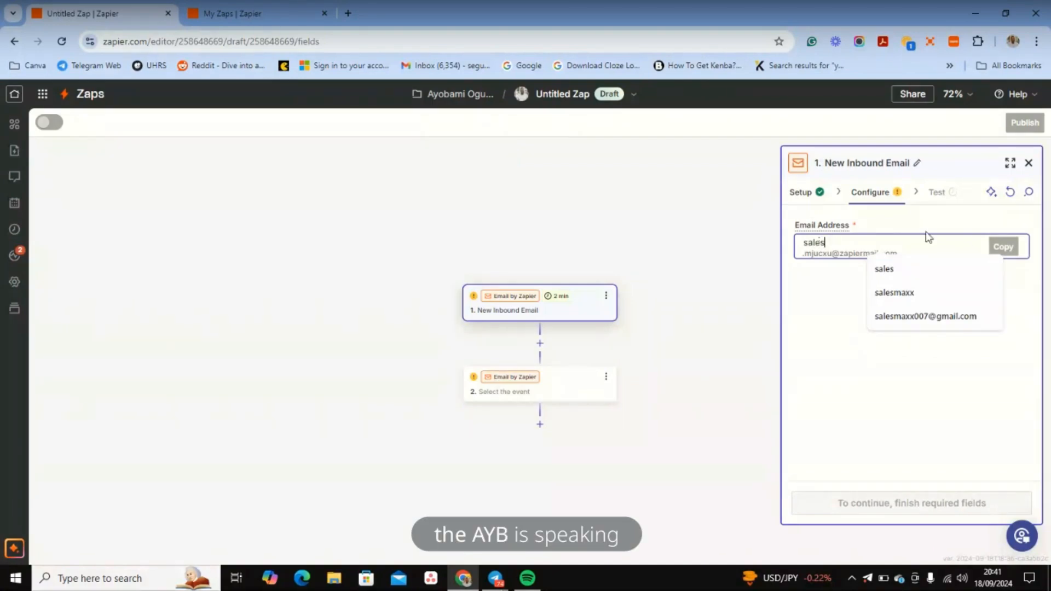
pyautogui.click(939, 274)
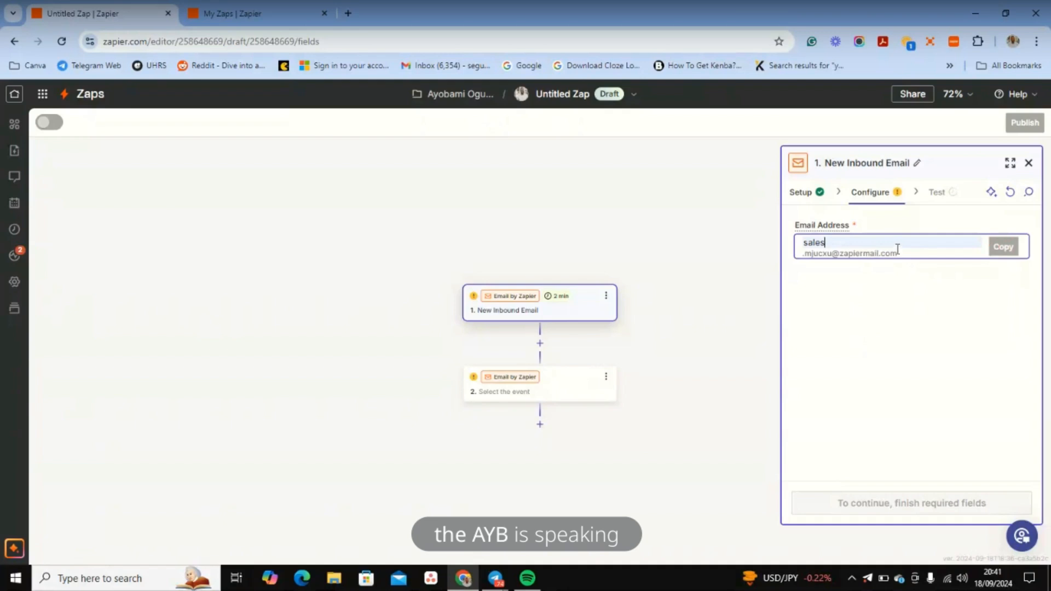
pyautogui.press('BackSpace')
pyautogui.press('BackSpace')
pyautogui.press('BackSpace')
pyautogui.press('BackSpace')
pyautogui.press('BackSpace')
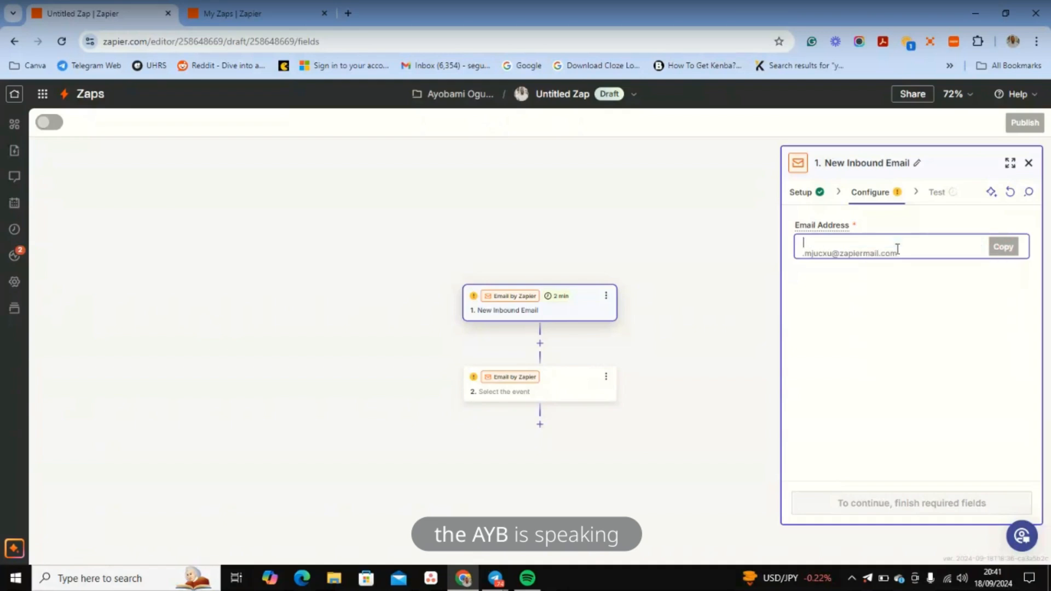
pyautogui.write('sa')
pyautogui.press('BackSpace')
pyautogui.write('pagai')
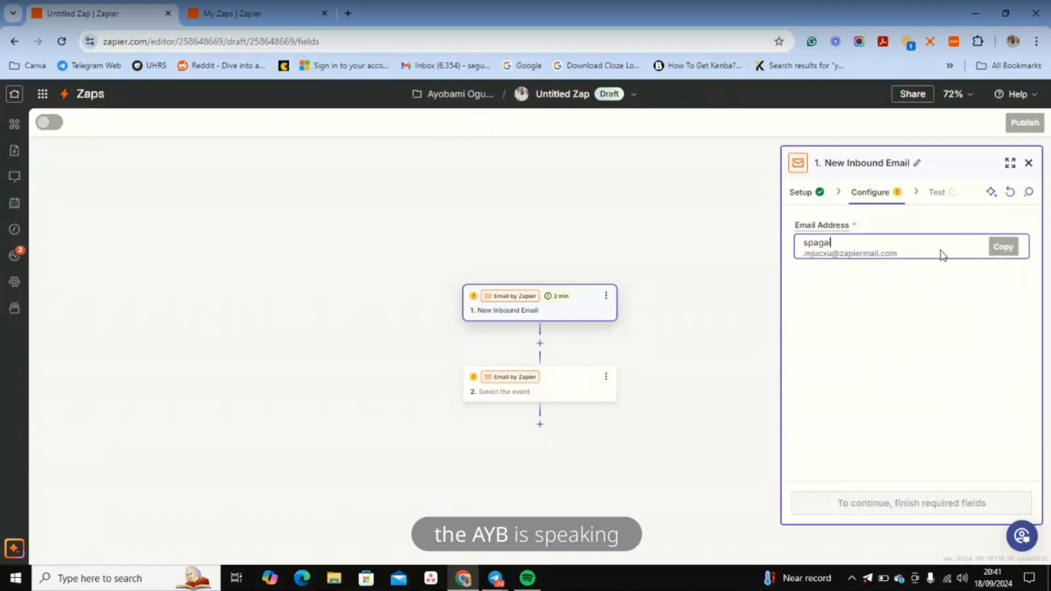
pyautogui.click(999, 247)
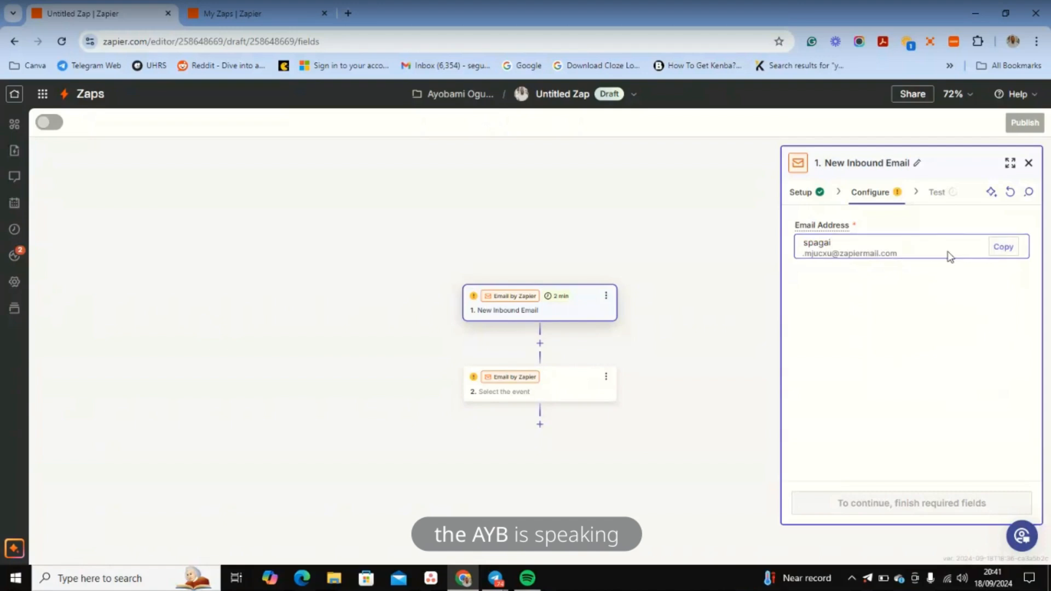
# Step: Copy the full inbound email address and continue to the trigger's Test stage
pyautogui.click(999, 247)
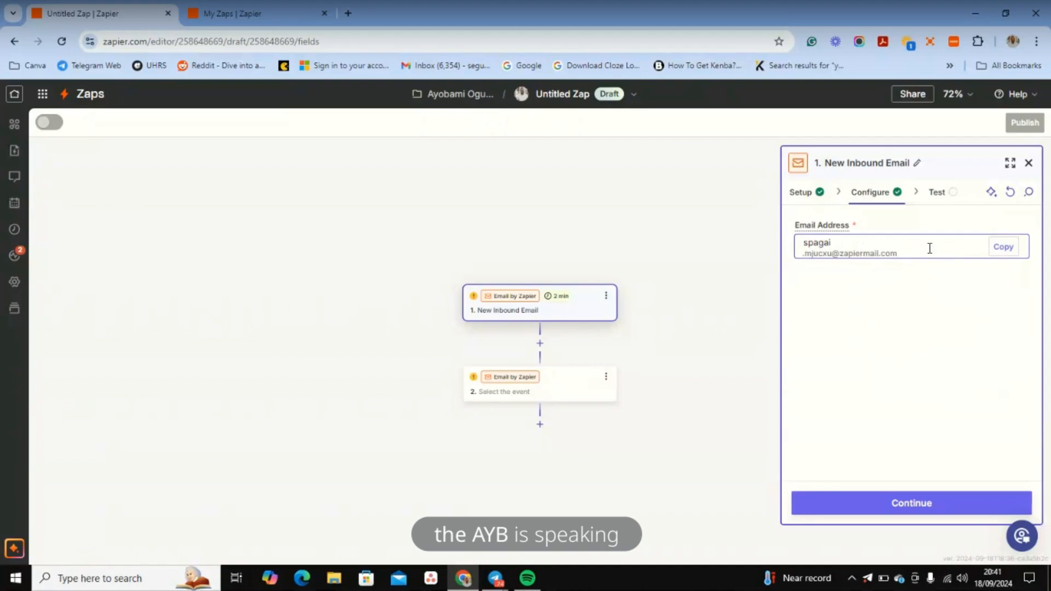
pyautogui.click(1009, 251)
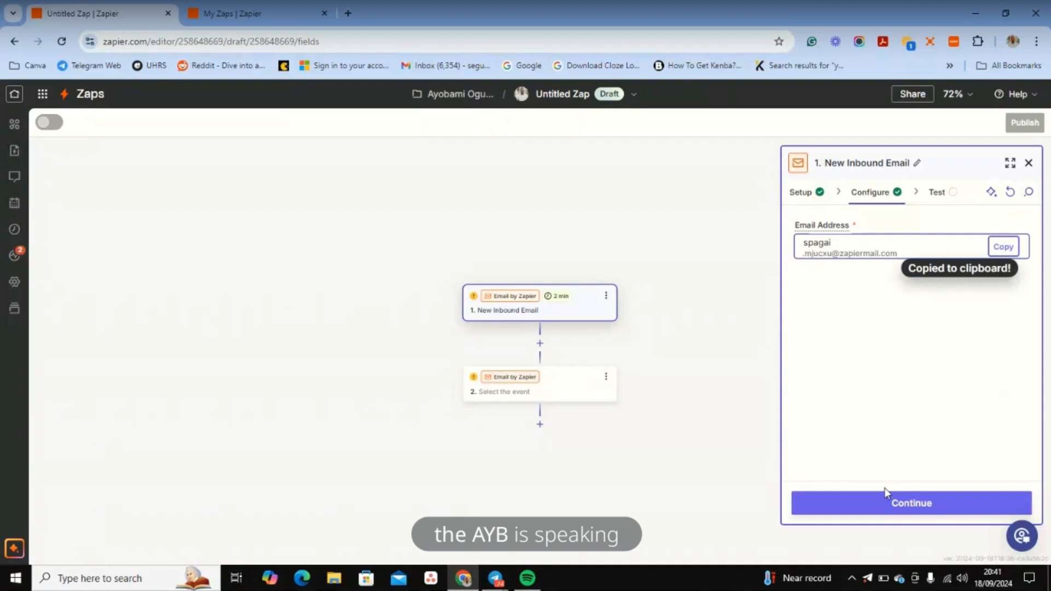
pyautogui.click(880, 502)
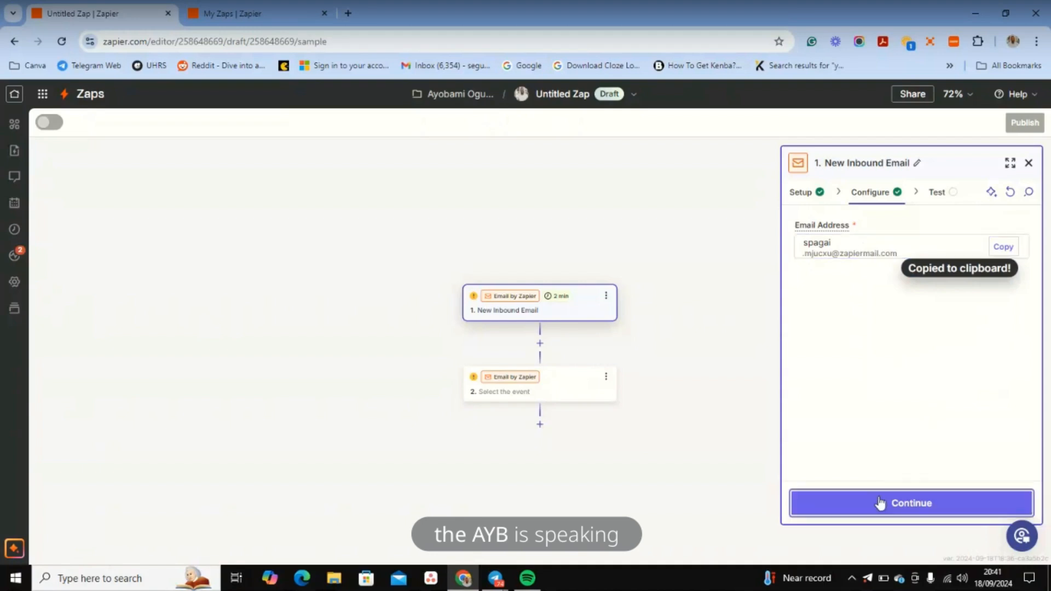
# Step: Open the Inbox bookmark in a new tab and switch to the Gmail inbox
pyautogui.rightClick(439, 65)
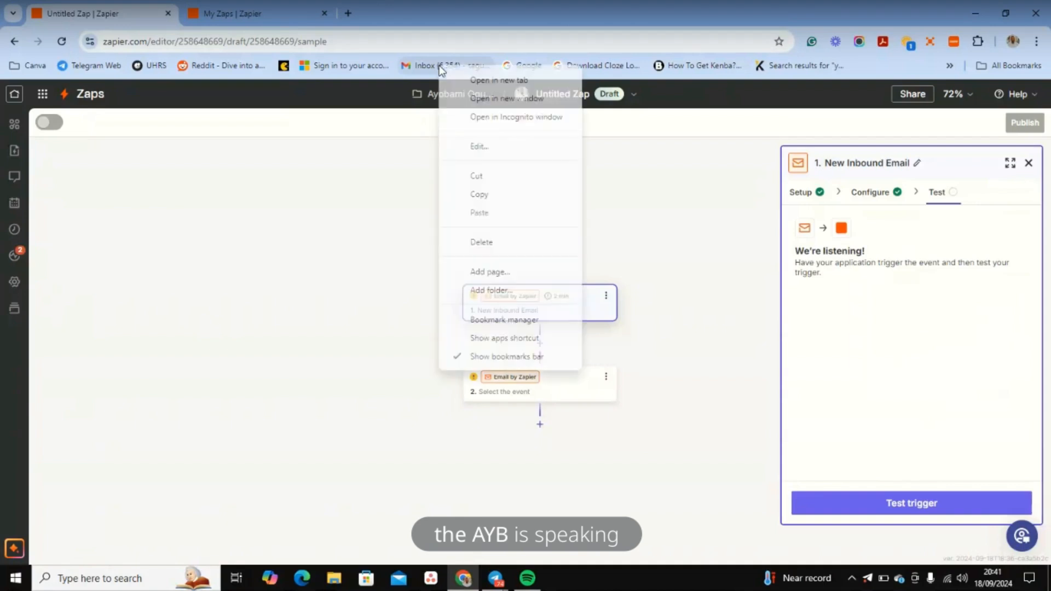
pyautogui.click(475, 81)
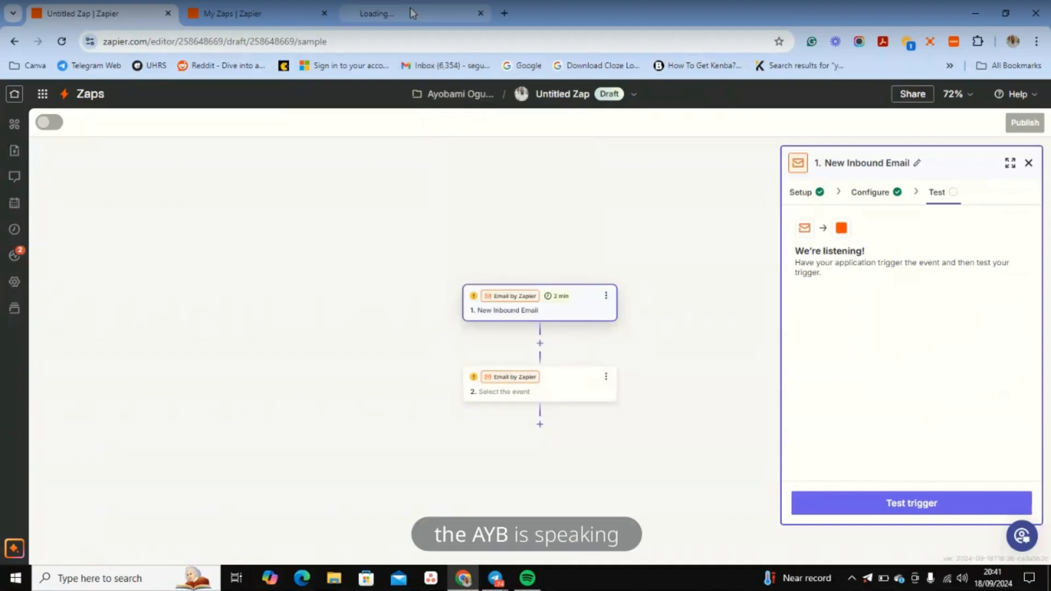
pyautogui.click(410, 8)
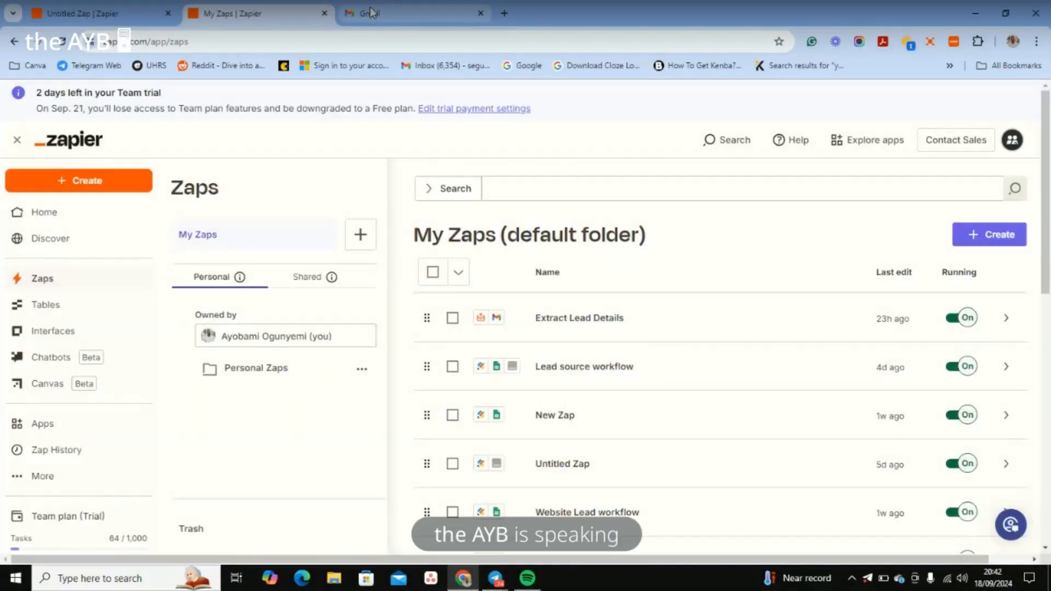
pyautogui.click(369, 12)
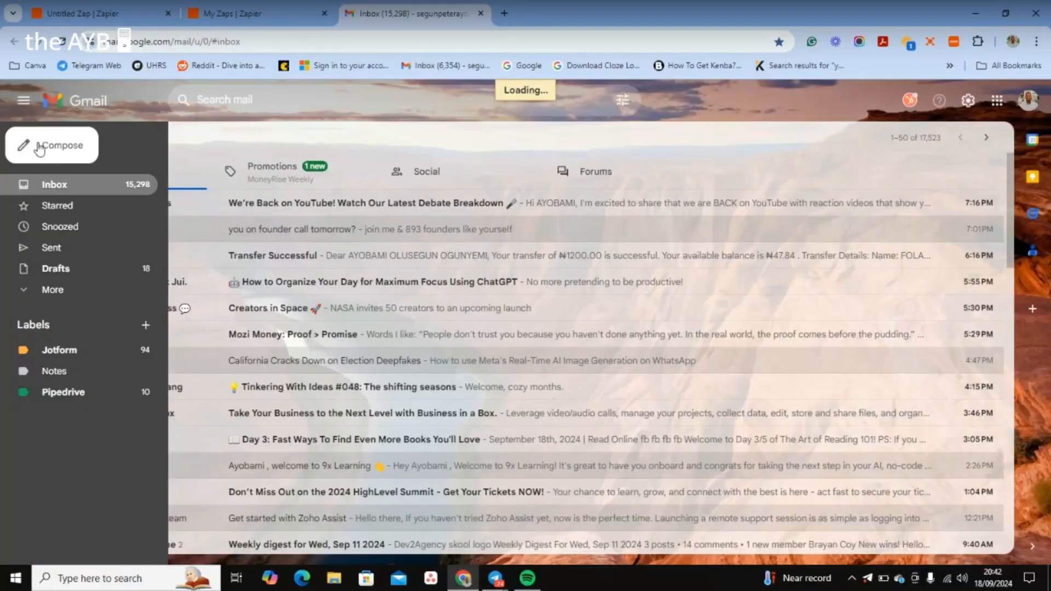
# Step: Compose an email to the pasted Zapier address with subject 'You've got a new Lead!!!'
pyautogui.click(40, 149)
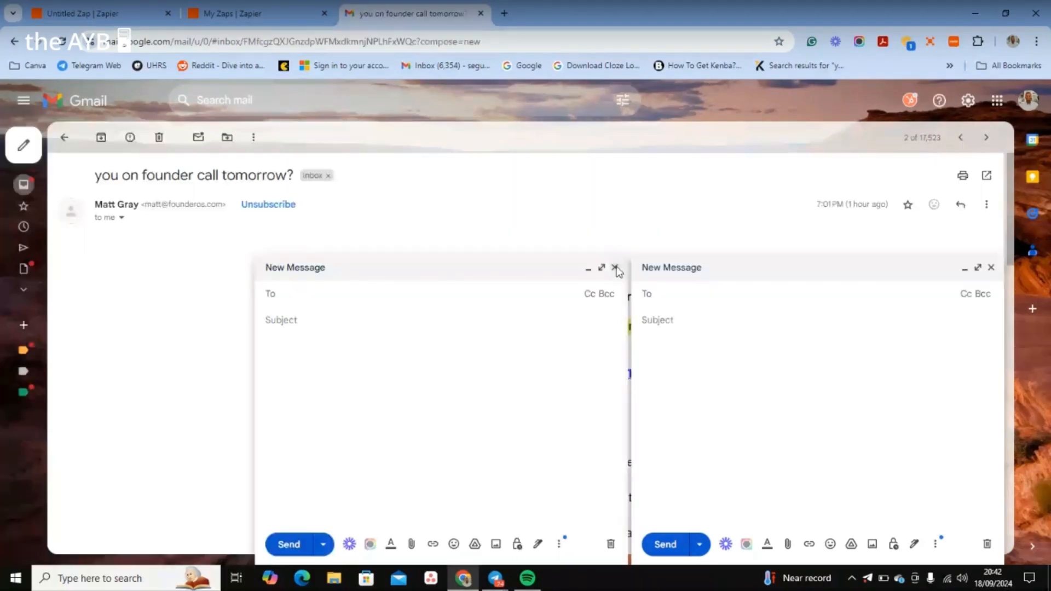
pyautogui.click(616, 268)
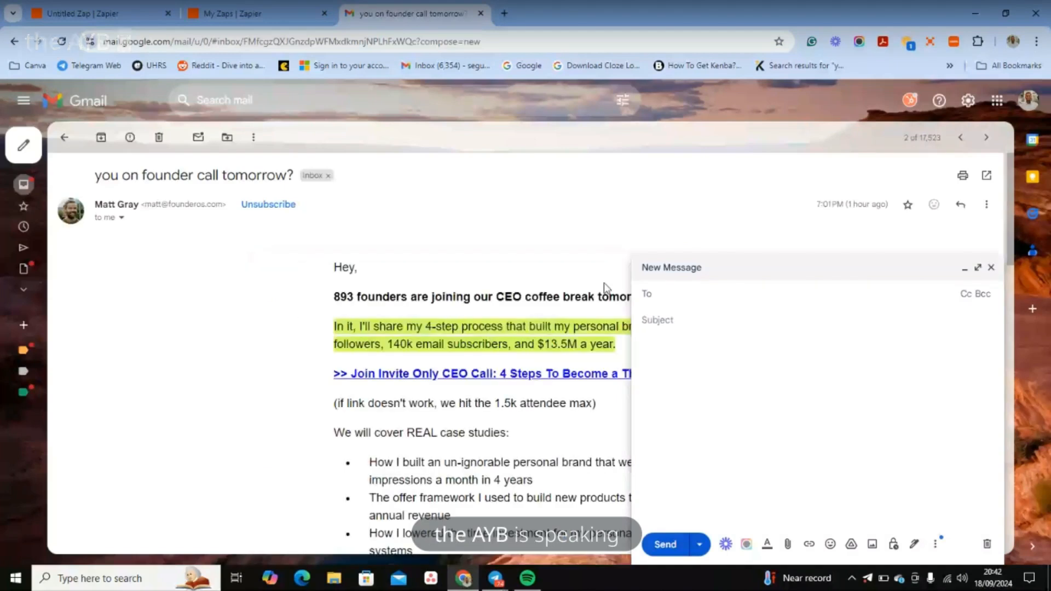
pyautogui.click(683, 296)
pyautogui.hotkey('ctrl', 'v')
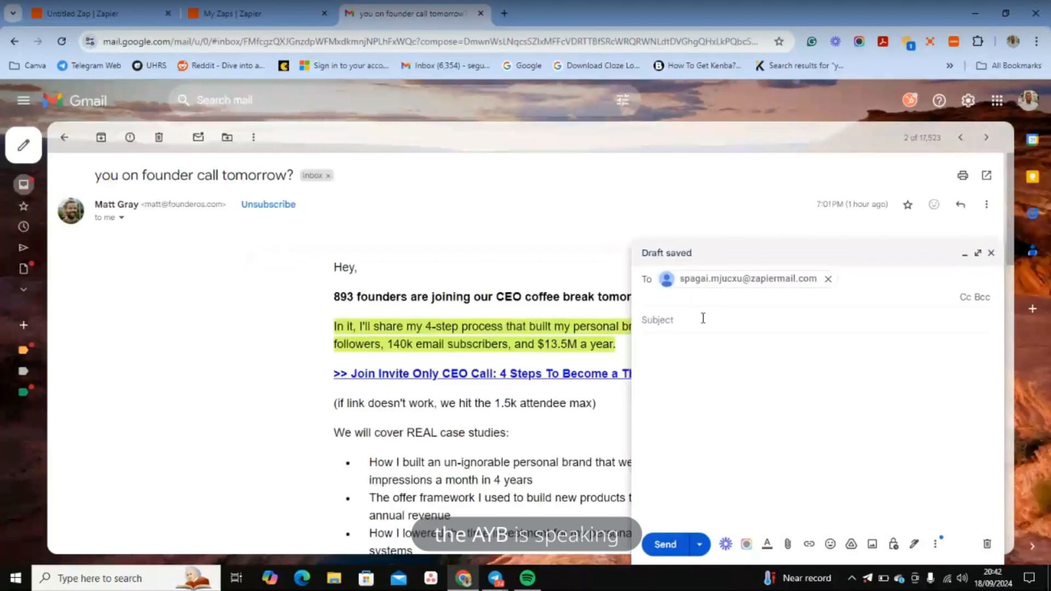
pyautogui.click(703, 318)
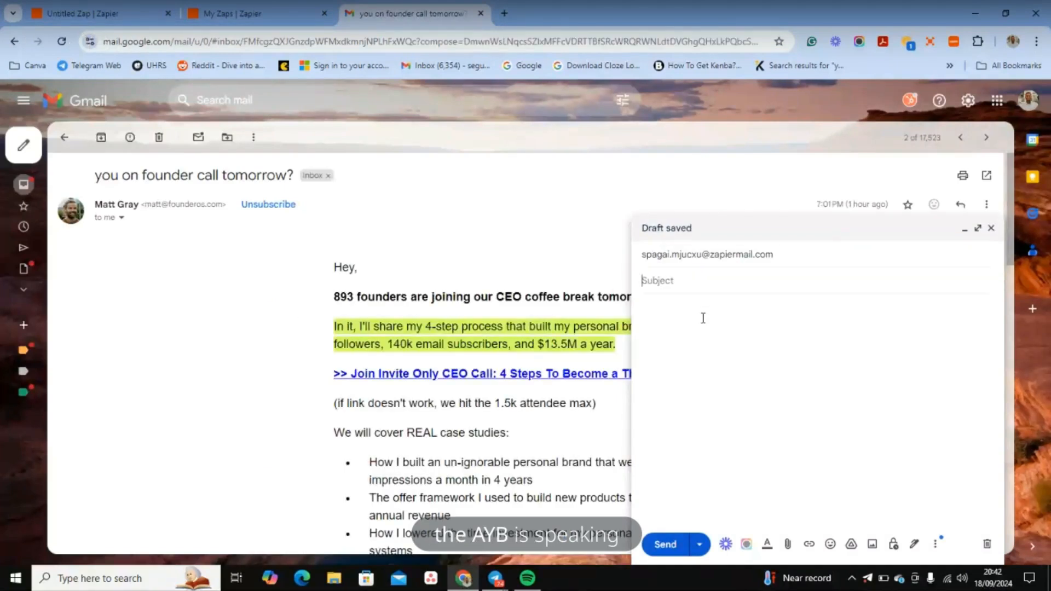
pyautogui.write('You')
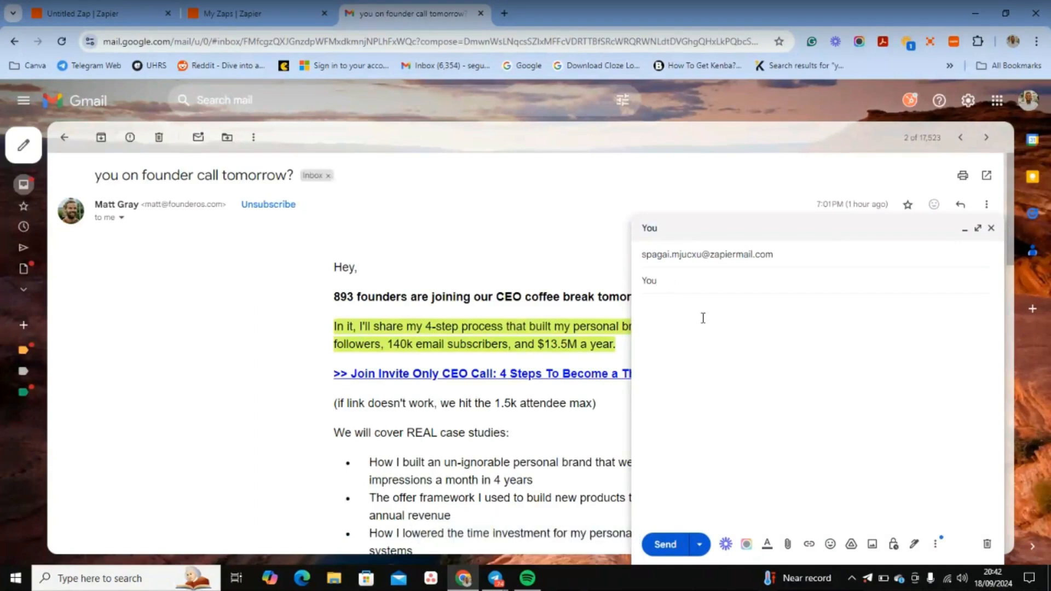
pyautogui.write("'ve got a new Lead!!!")
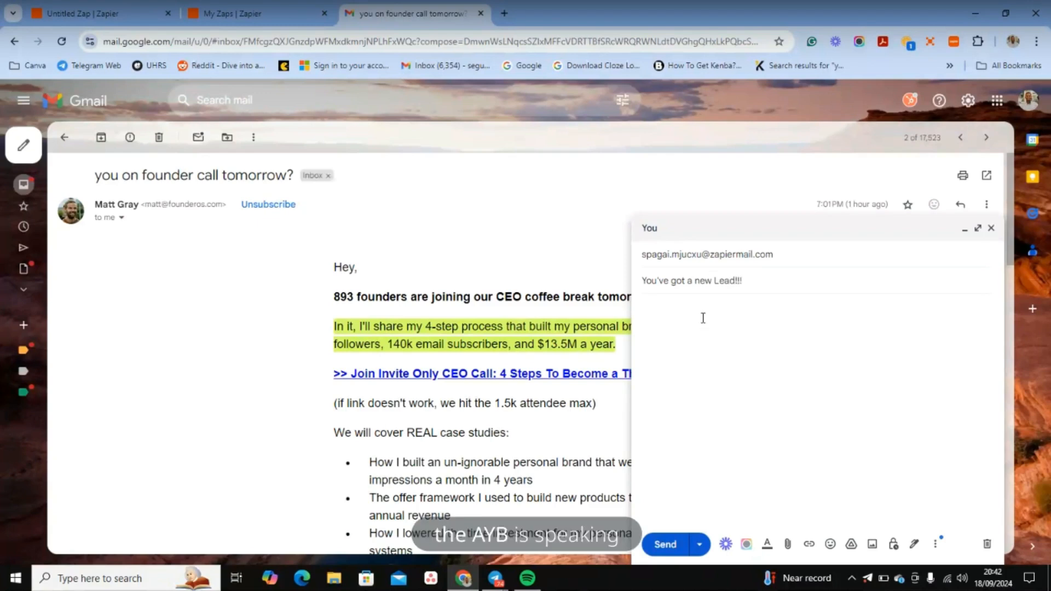
# Step: Write a greeting, 'new lead just entered our system, kindly address right away', and a sign-off
pyautogui.click(699, 330)
pyautogui.write('Hello Lisa ')
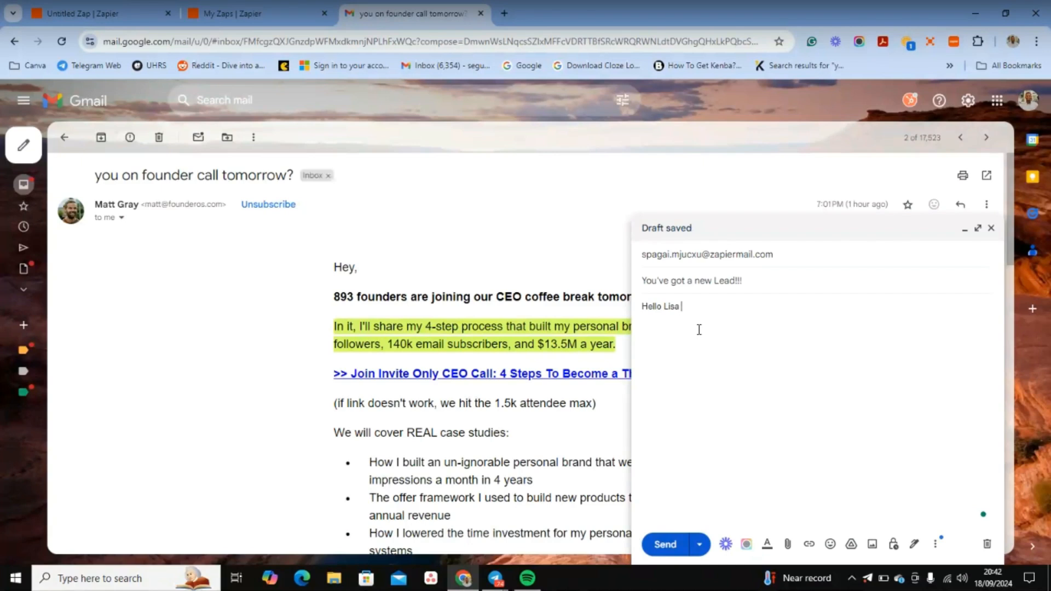
pyautogui.write(',')
pyautogui.press('Return')
pyautogui.press('Return')
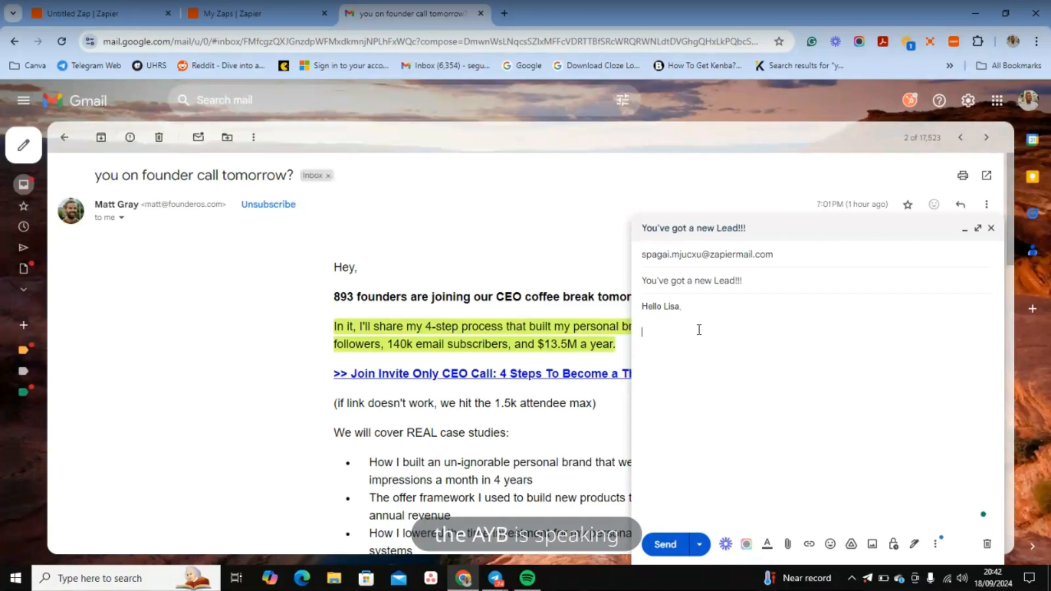
pyautogui.write('Anew l')
pyautogui.press('BackSpace')
pyautogui.press('BackSpace')
pyautogui.press('BackSpace')
pyautogui.press('BackSpace')
pyautogui.press('BackSpace')
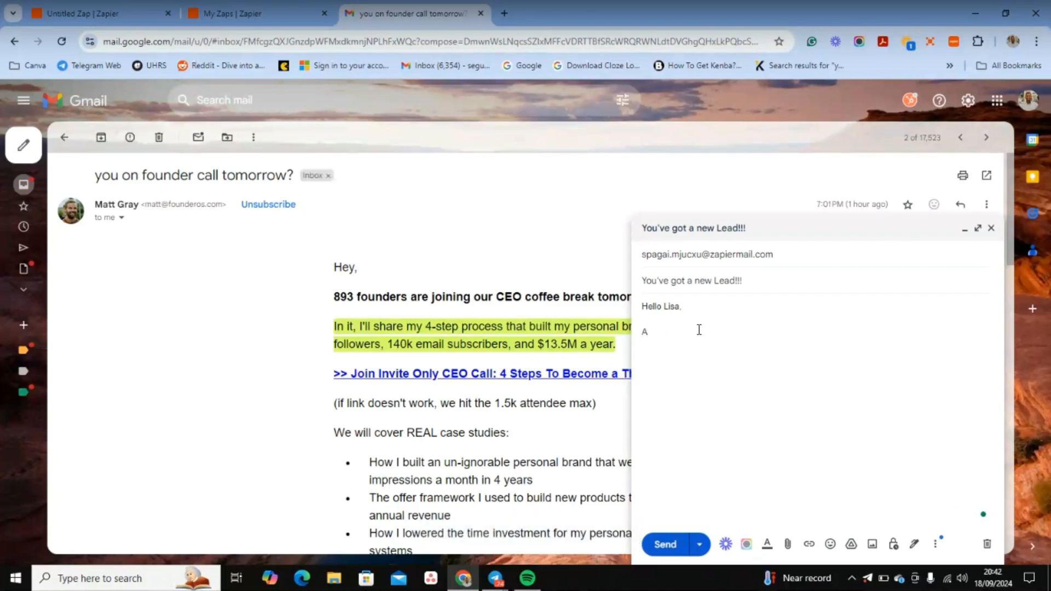
pyautogui.write('new ')
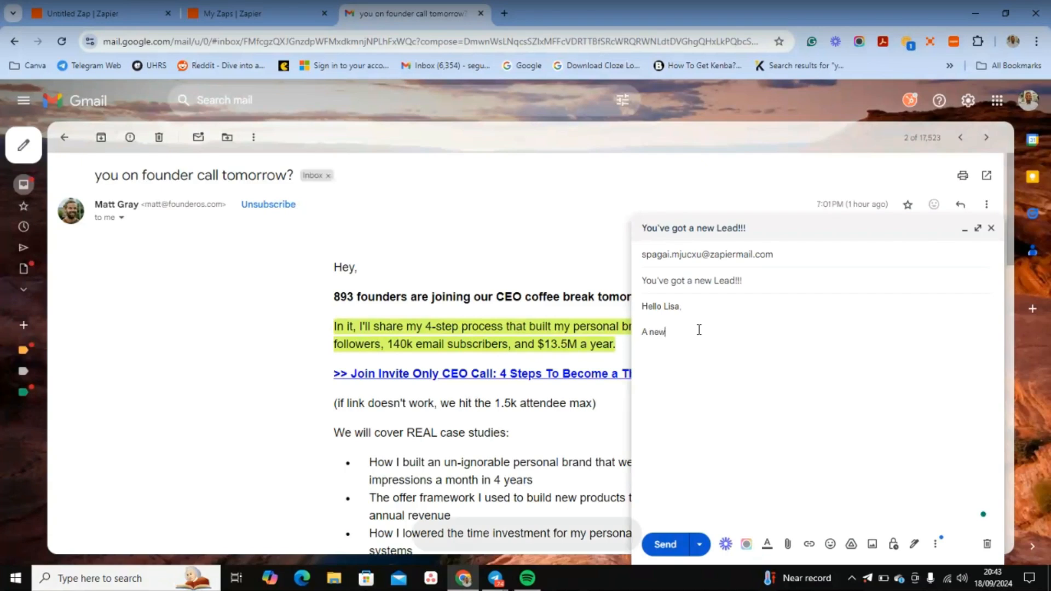
pyautogui.write('lea')
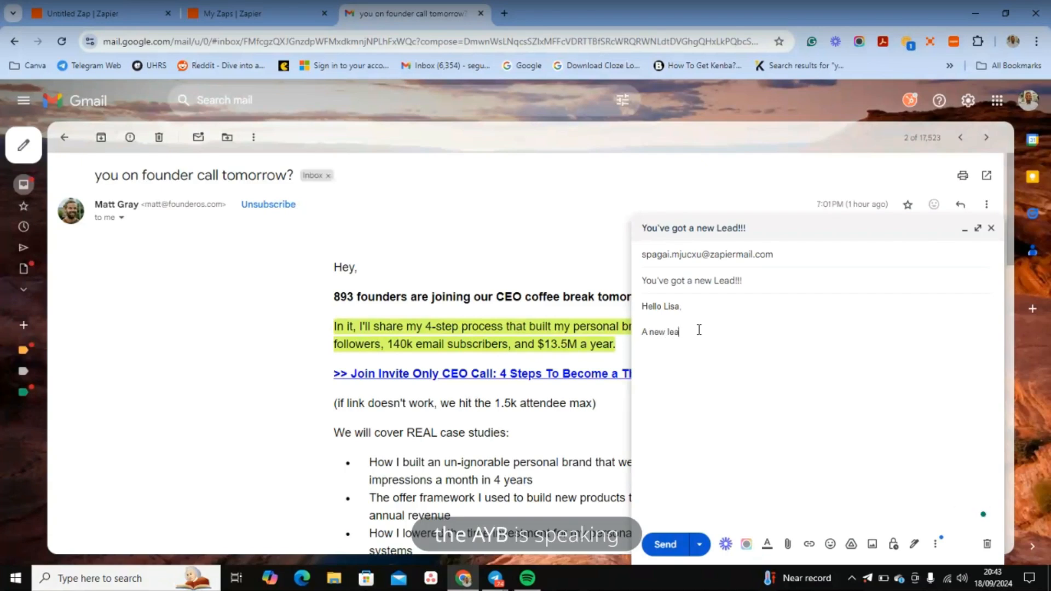
pyautogui.write('d just entered')
pyautogui.press('BackSpace')
pyautogui.press('BackSpace')
pyautogui.press('BackSpace')
pyautogui.press('BackSpace')
pyautogui.press('BackSpace')
pyautogui.press('BackSpace')
pyautogui.press('BackSpace')
pyautogui.write('entered our system , kin')
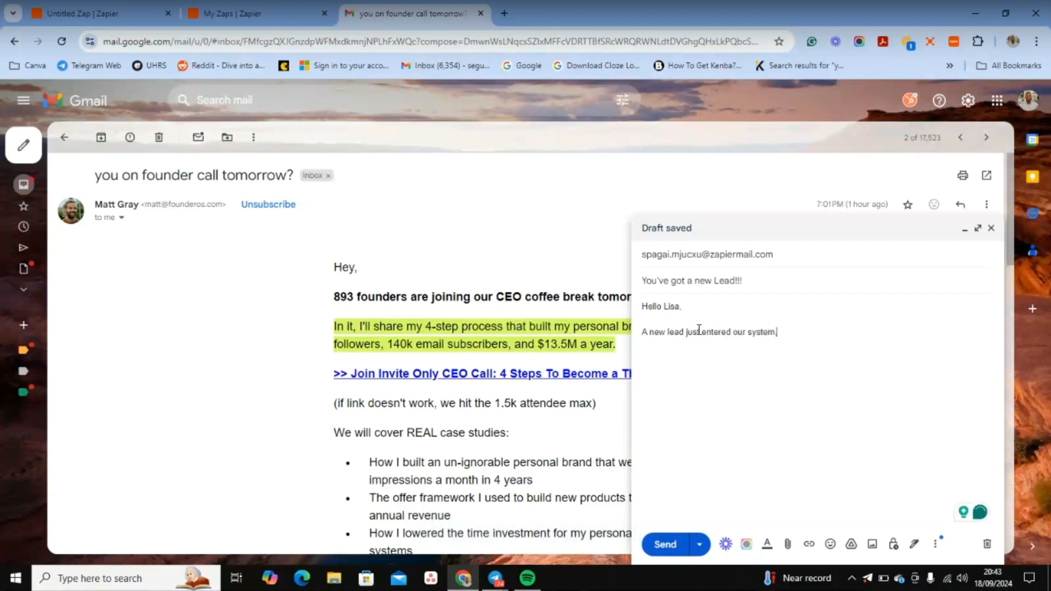
pyautogui.write('dly ')
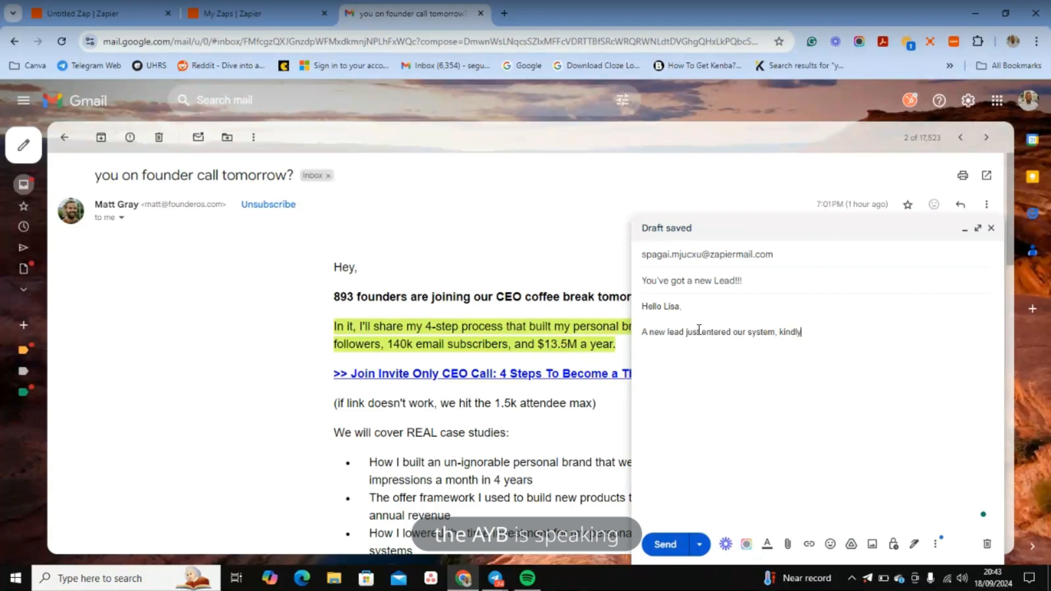
pyautogui.write('addres')
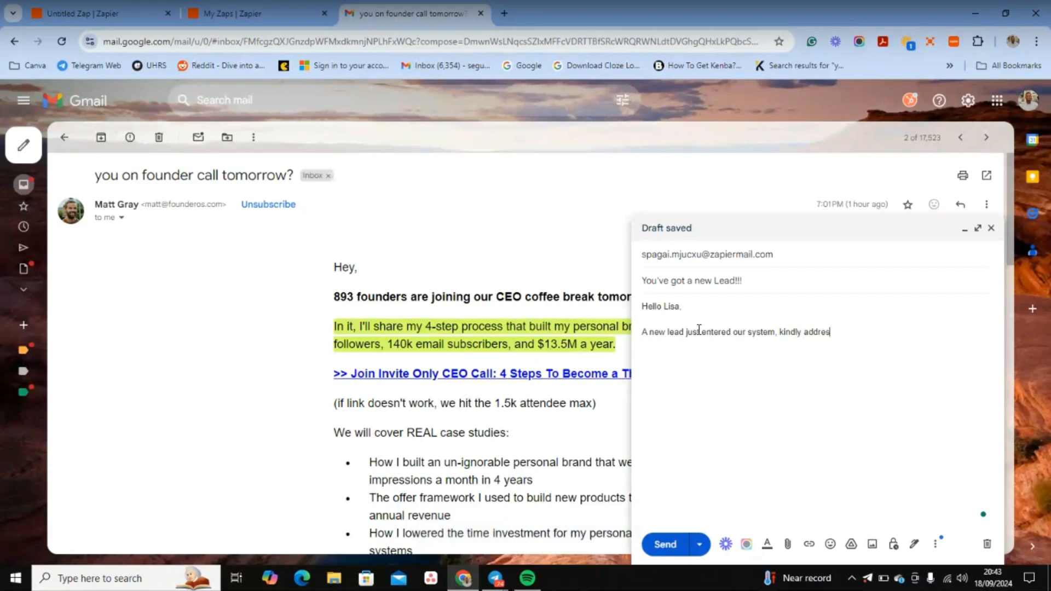
pyautogui.write('s right ')
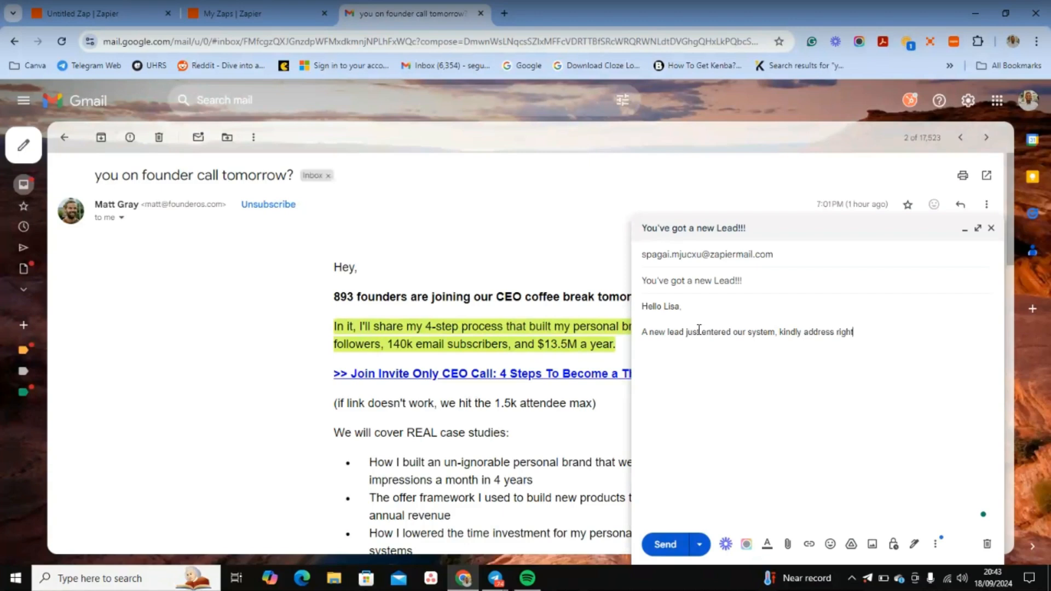
pyautogui.write('away')
pyautogui.press('Return')
pyautogui.press('Return')
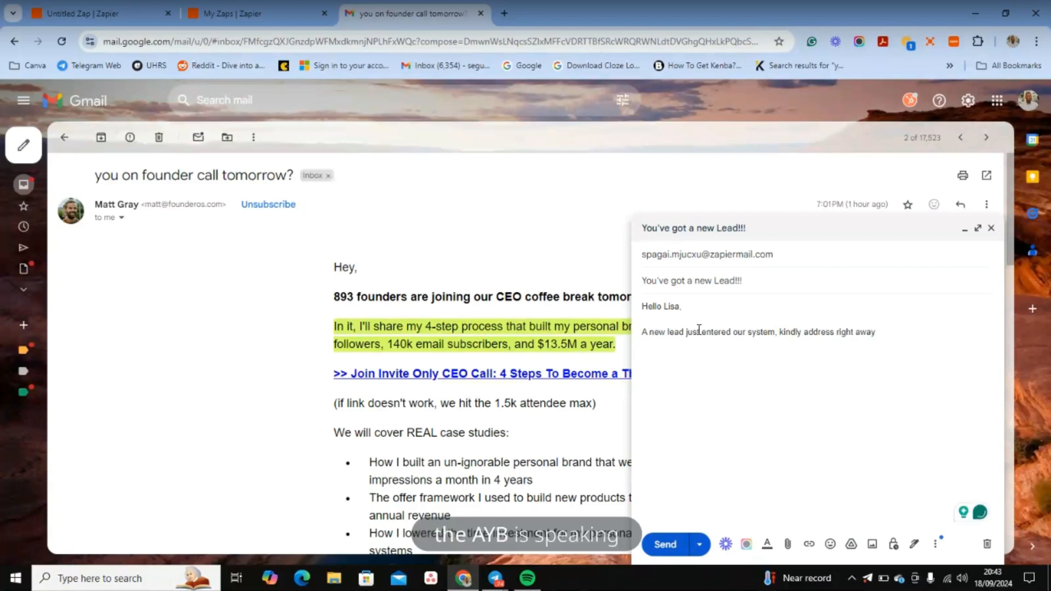
pyautogui.write('the')
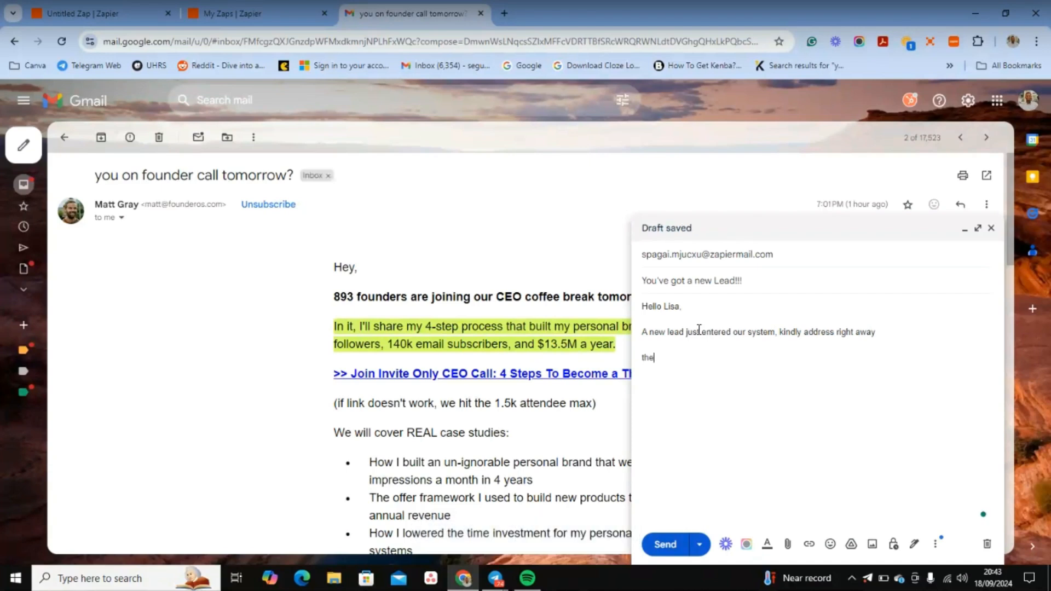
pyautogui.write('AYB')
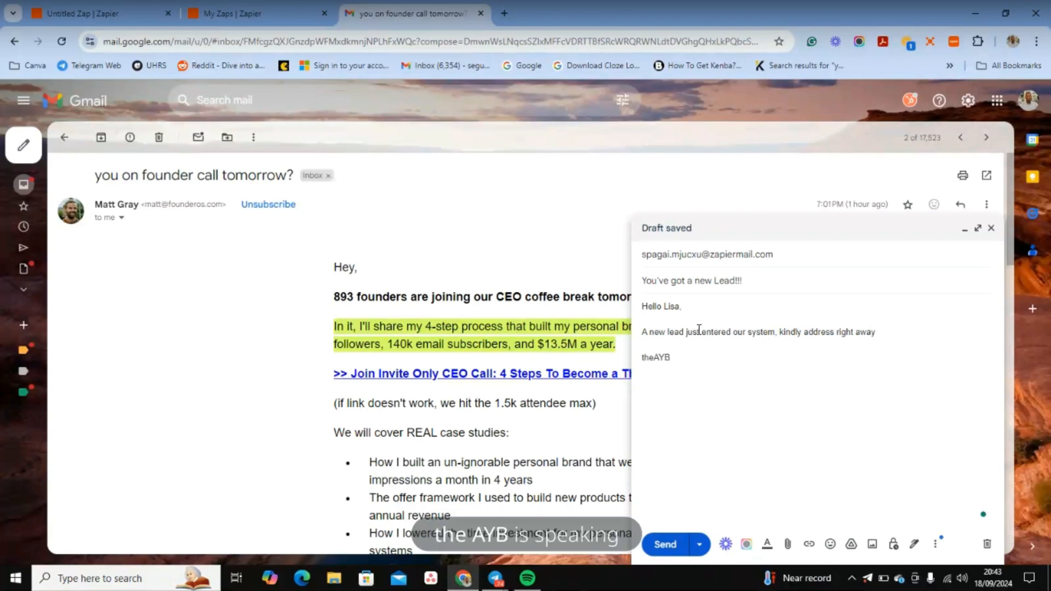
# Step: Send the lead email to the Zapier inbound address
pyautogui.click(698, 549)
pyautogui.click(673, 548)
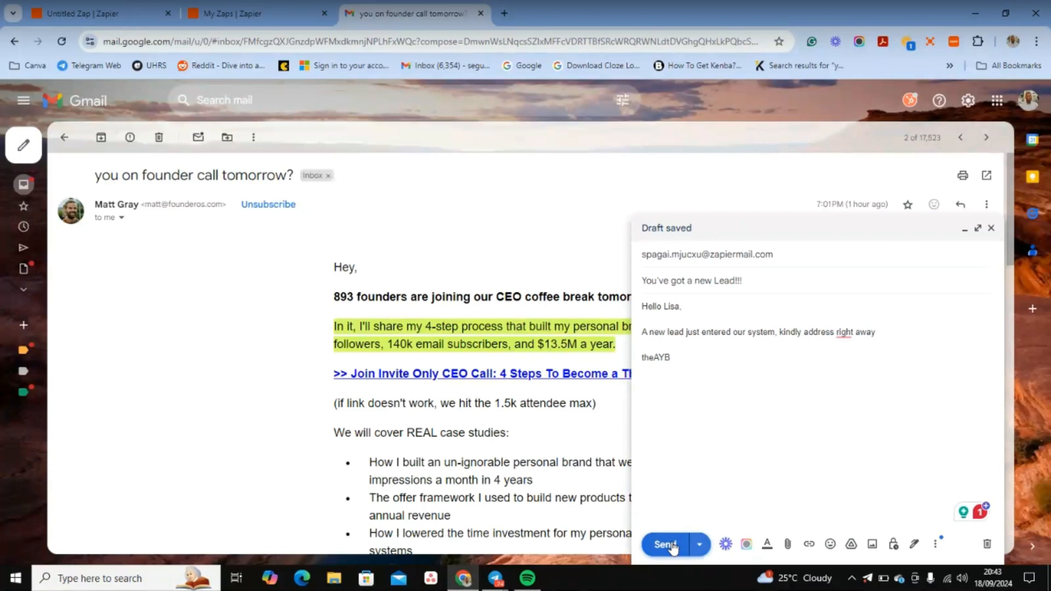
pyautogui.click(672, 548)
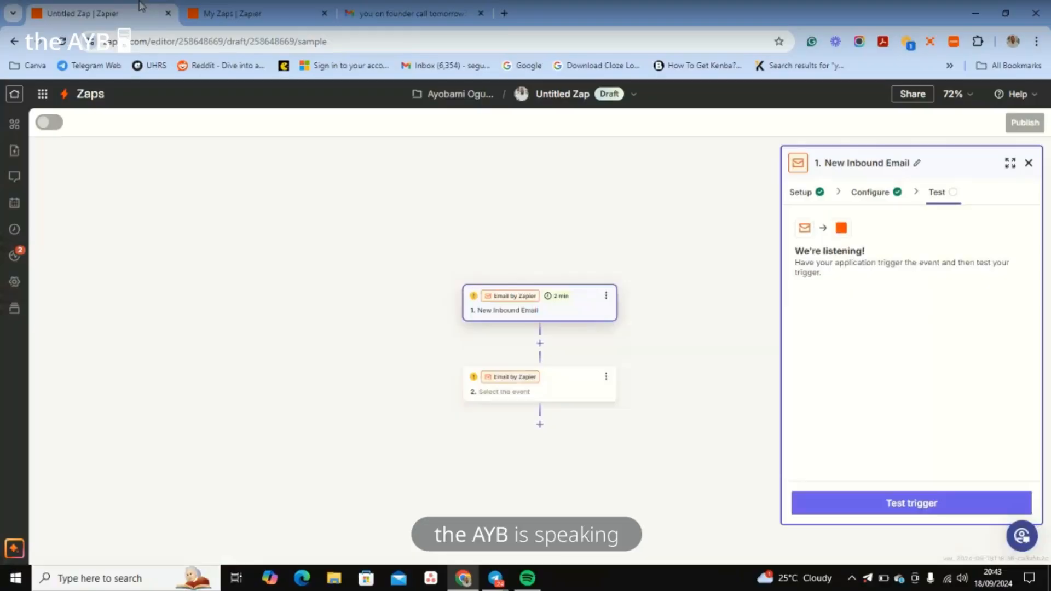
# Step: Back in the Zap, rerun the trigger test until the new inbound email is found
pyautogui.click(913, 500)
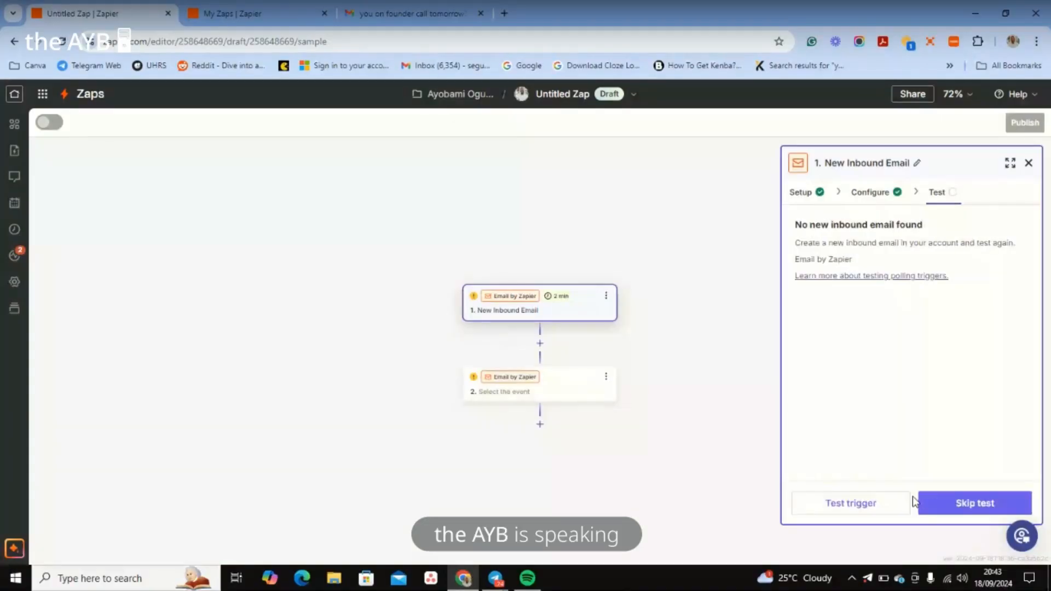
pyautogui.click(868, 506)
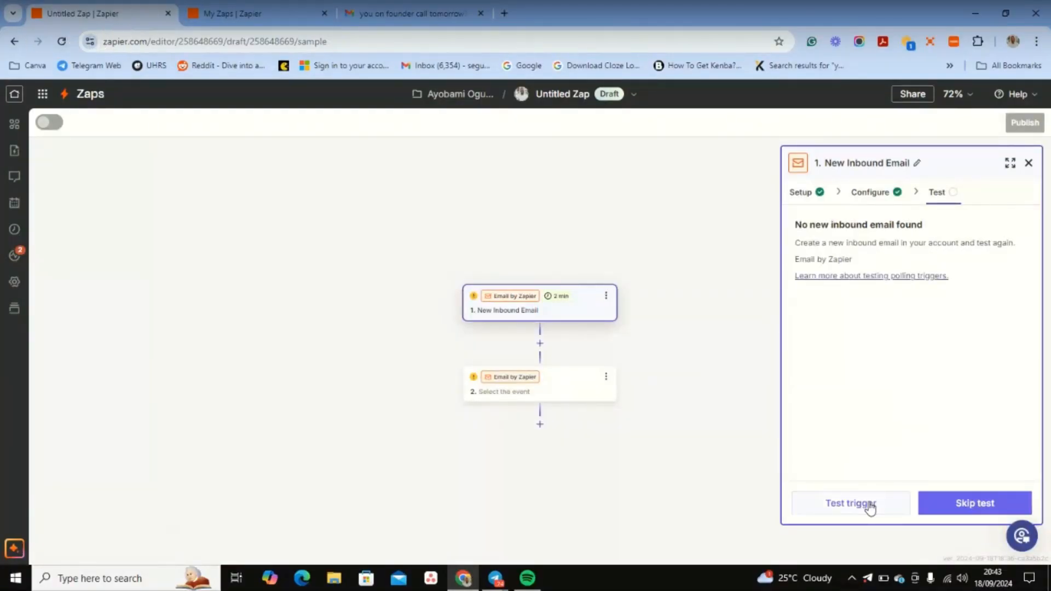
pyautogui.click(869, 506)
pyautogui.click(875, 196)
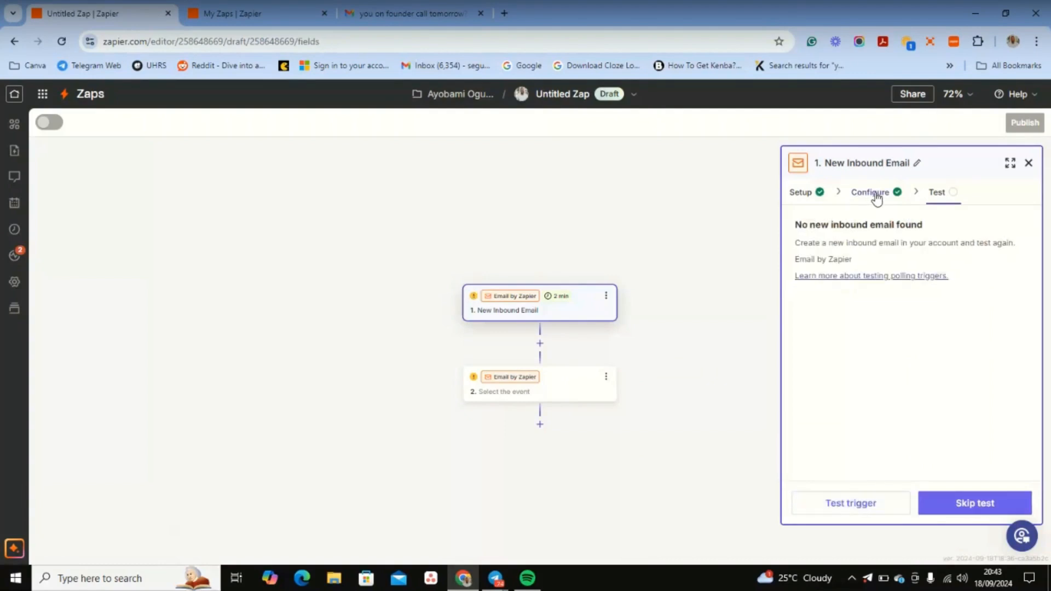
pyautogui.click(933, 196)
pyautogui.click(841, 503)
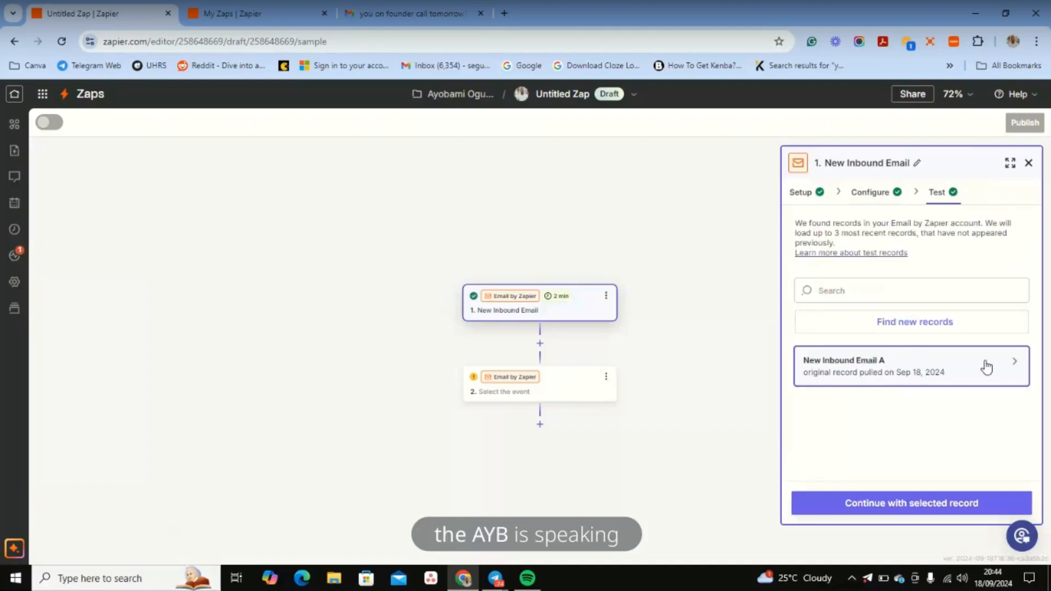
# Step: Review the sample email's Body Plain and continue with the selected record
pyautogui.moveTo(987, 367)
pyautogui.scroll(-1, 668, 328)
pyautogui.scroll(-5, 669, 328)
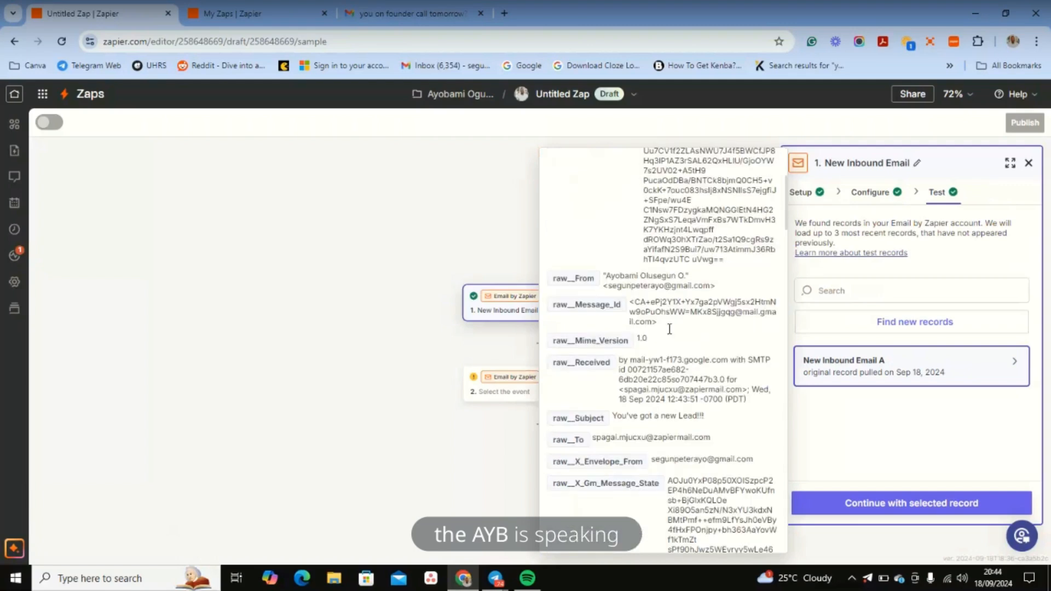
pyautogui.scroll(-2, 653, 349)
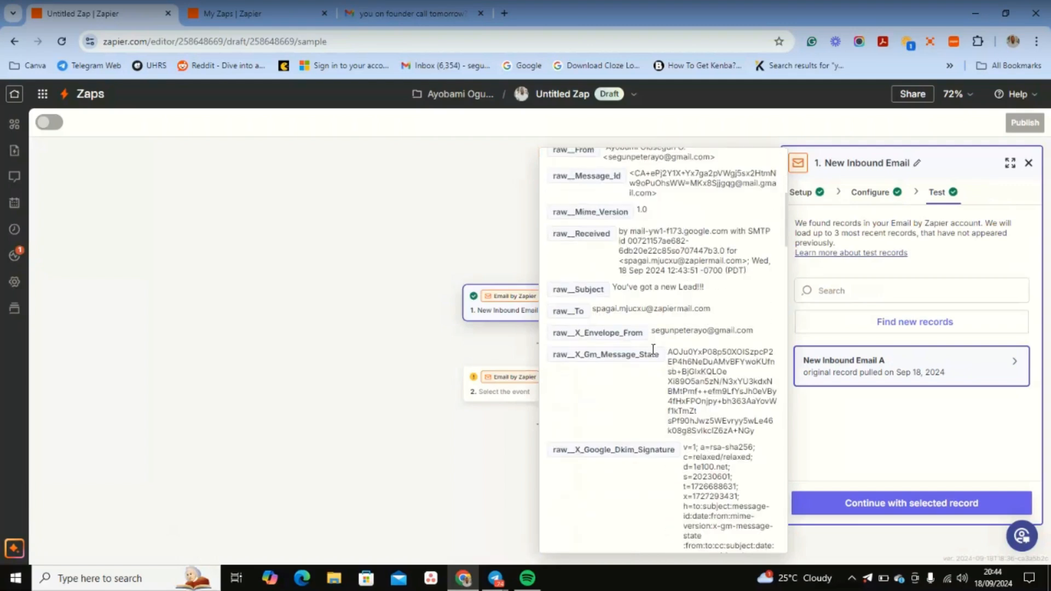
pyautogui.scroll(-3, 636, 307)
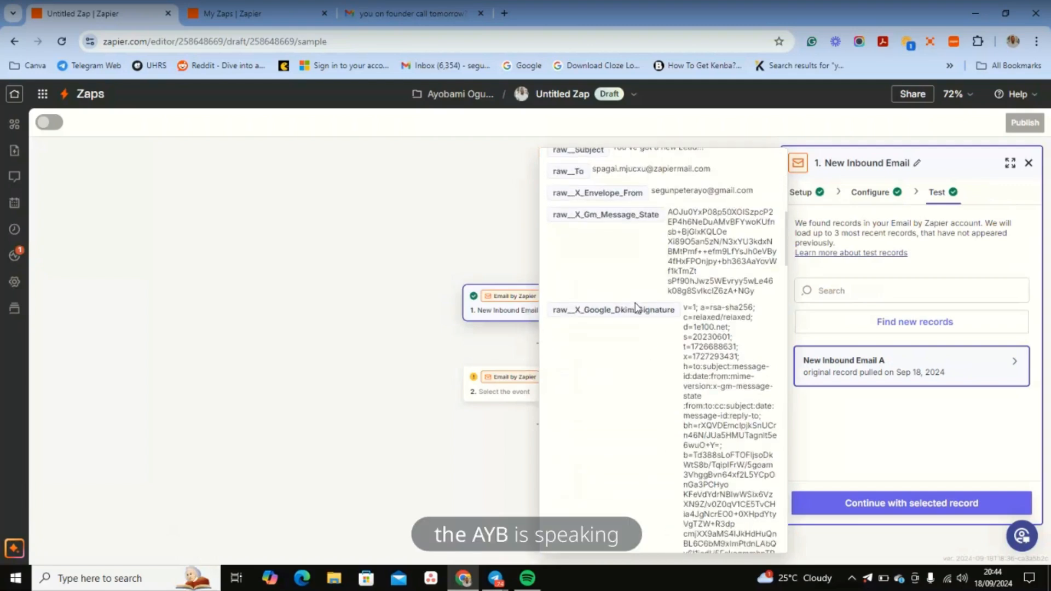
pyautogui.scroll(-10, 637, 308)
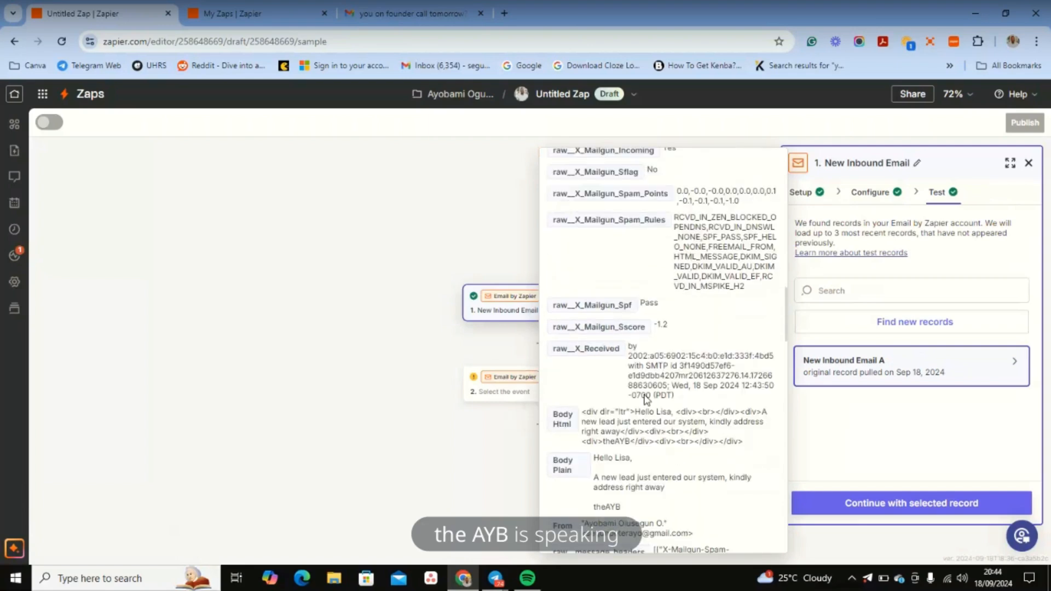
pyautogui.scroll(-2, 646, 399)
pyautogui.scroll(-2, 646, 399)
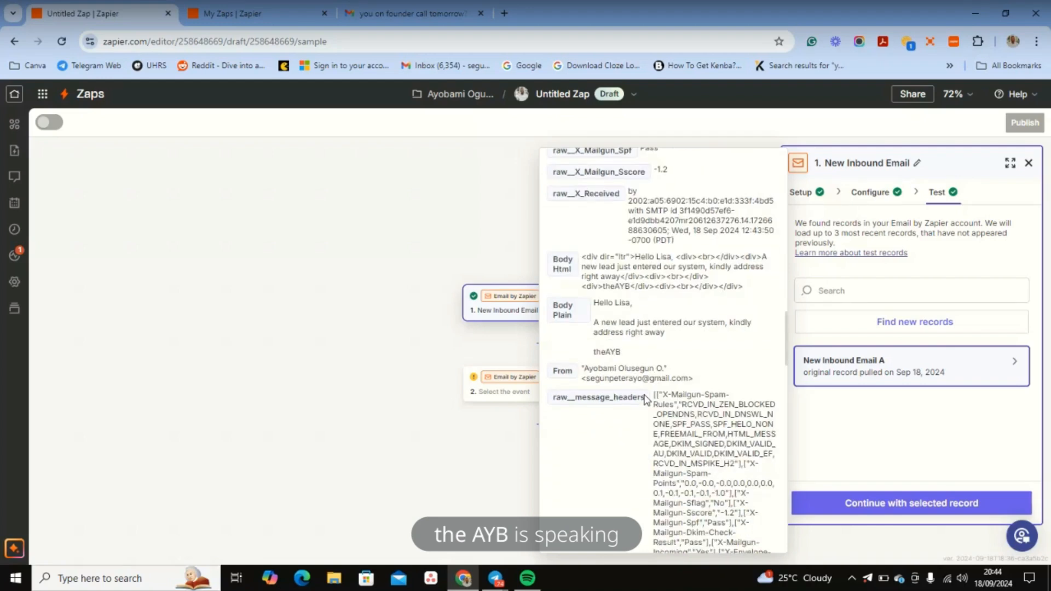
pyautogui.scroll(-2, 646, 398)
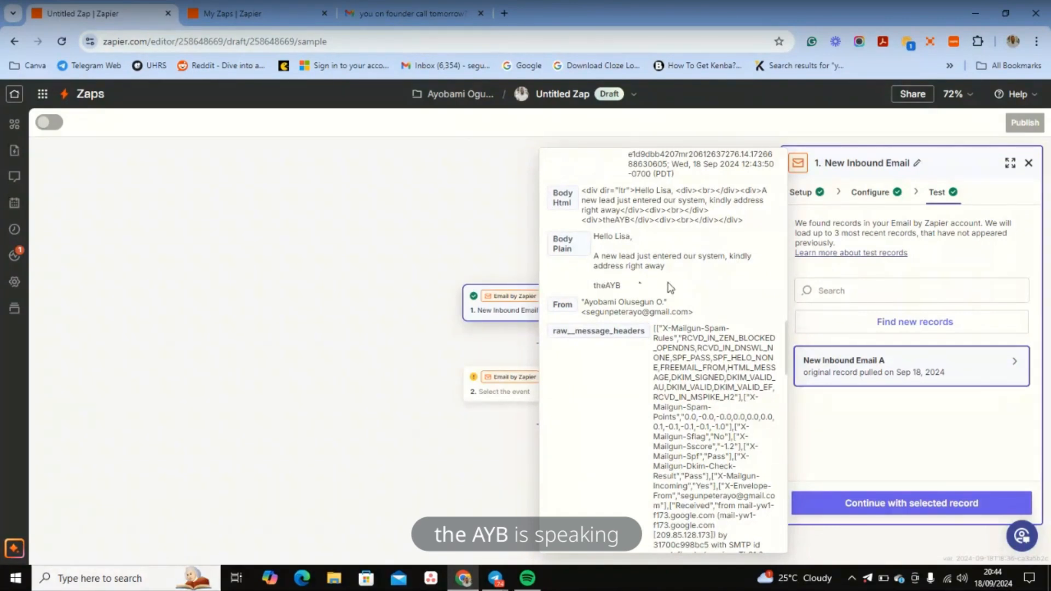
pyautogui.click(887, 503)
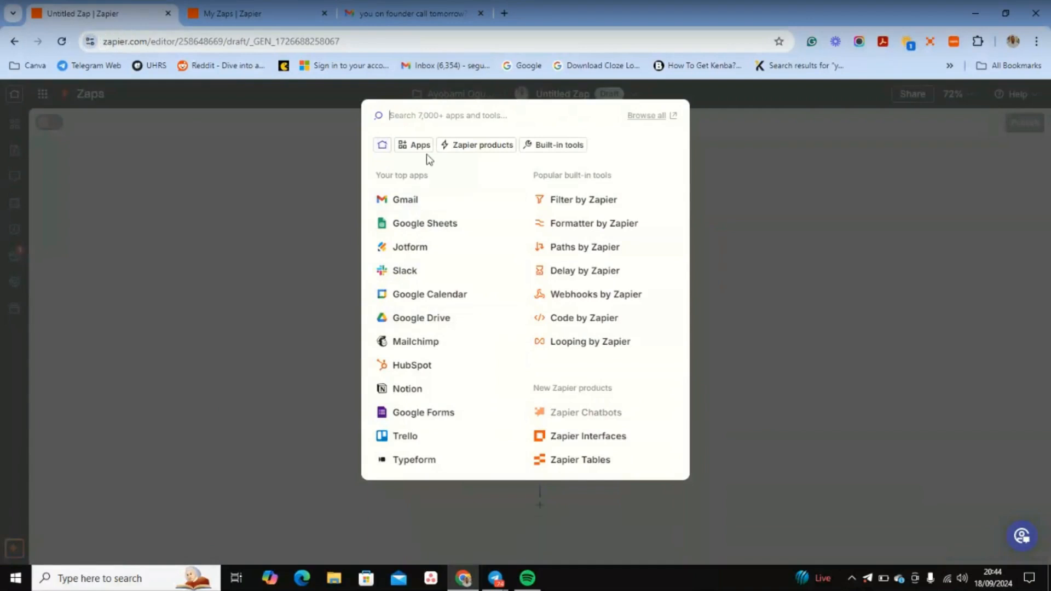
# Step: Search the app picker for Google Docs
pyautogui.write('GOG')
pyautogui.press('BackSpace')
pyautogui.press('BackSpace')
pyautogui.press('BackSpace')
pyautogui.write('G')
pyautogui.press('BackSpace')
pyautogui.write('DOC')
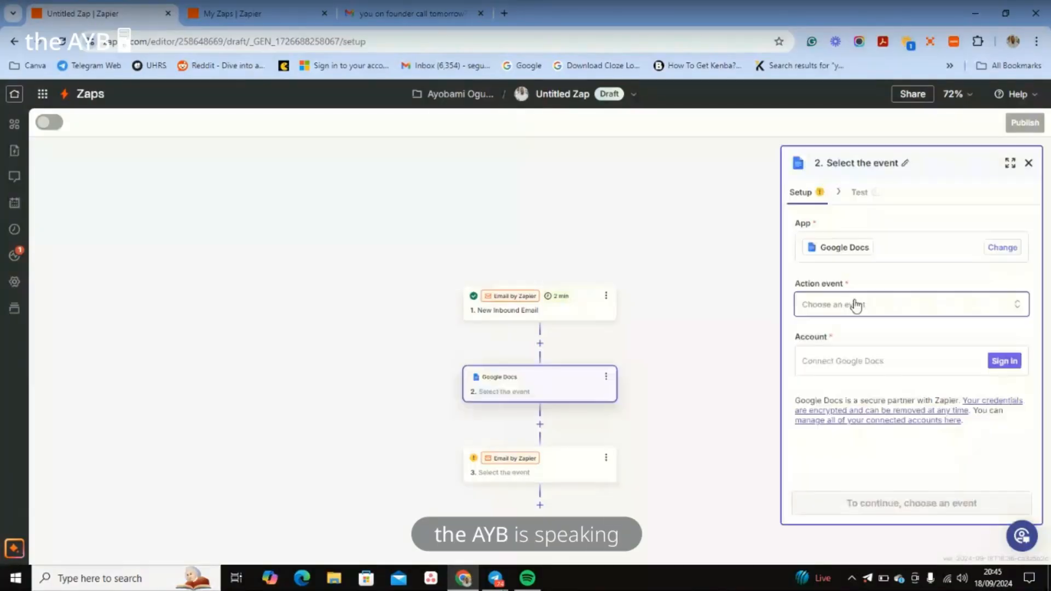
# Step: Set the Google Docs action event to Create Document from Text and begin account connection
pyautogui.click(851, 305)
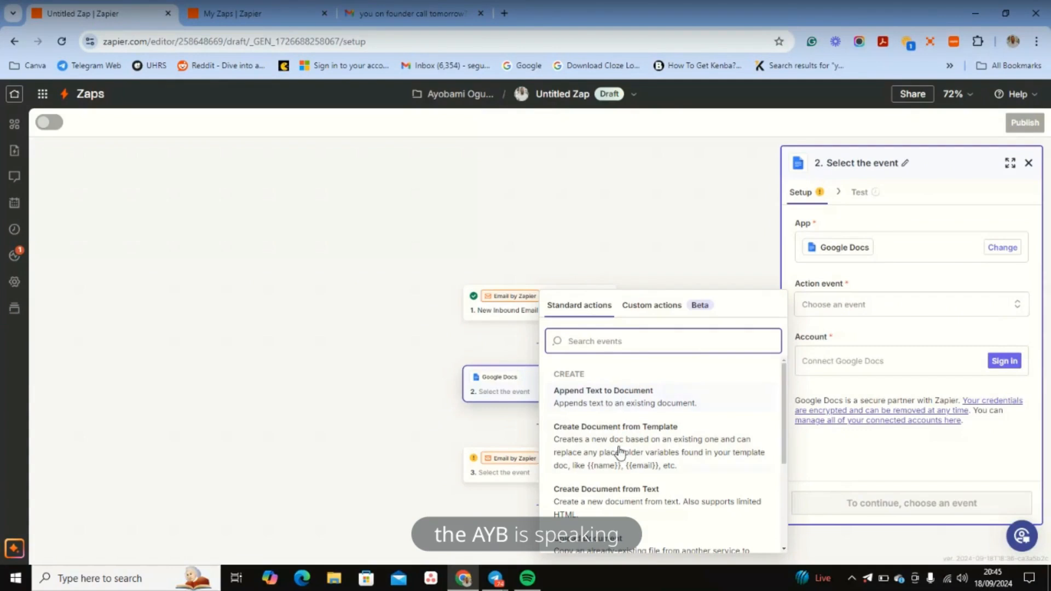
pyautogui.scroll(-1, 620, 453)
pyautogui.scroll(1, 619, 453)
pyautogui.scroll(-2, 628, 224)
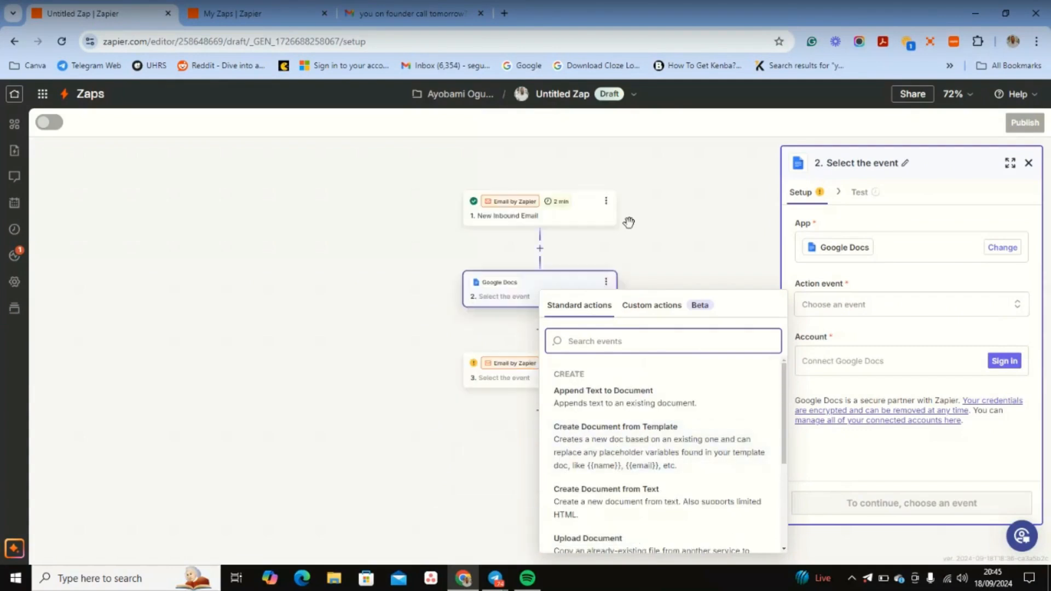
pyautogui.click(612, 418)
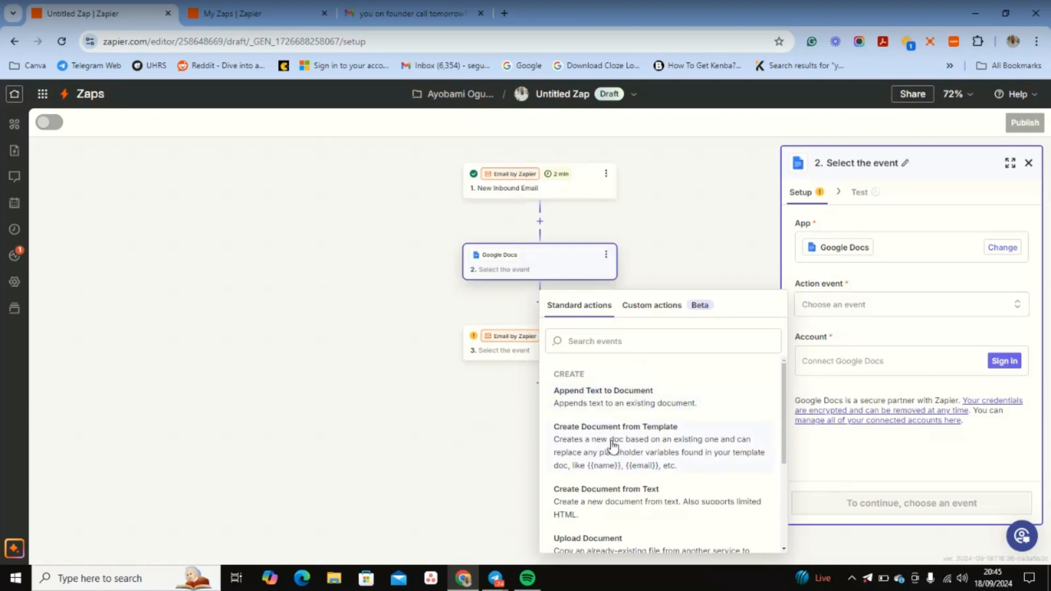
pyautogui.scroll(-1, 606, 466)
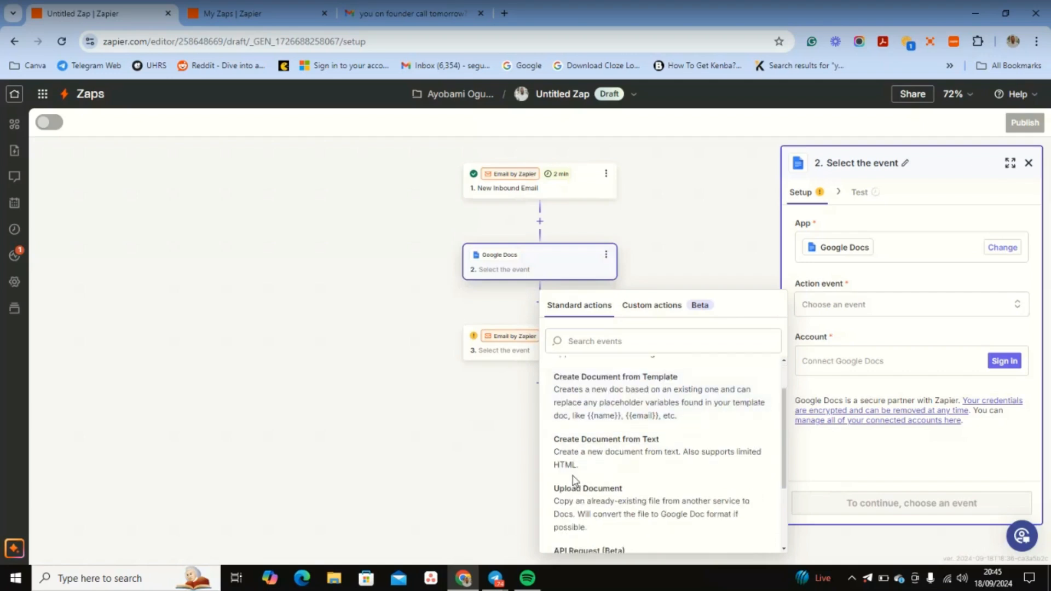
pyautogui.click(665, 464)
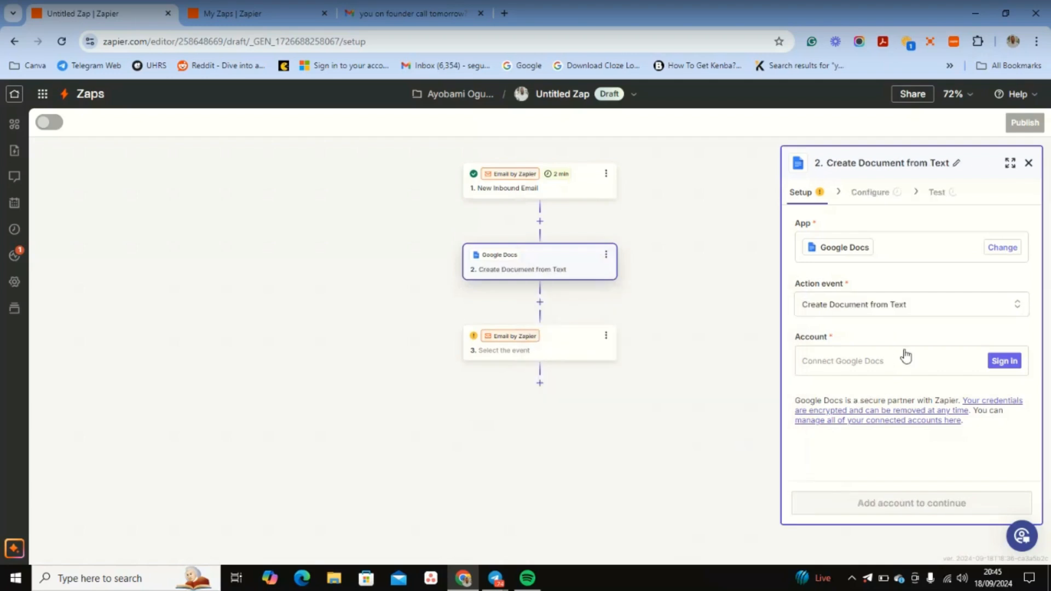
pyautogui.click(996, 361)
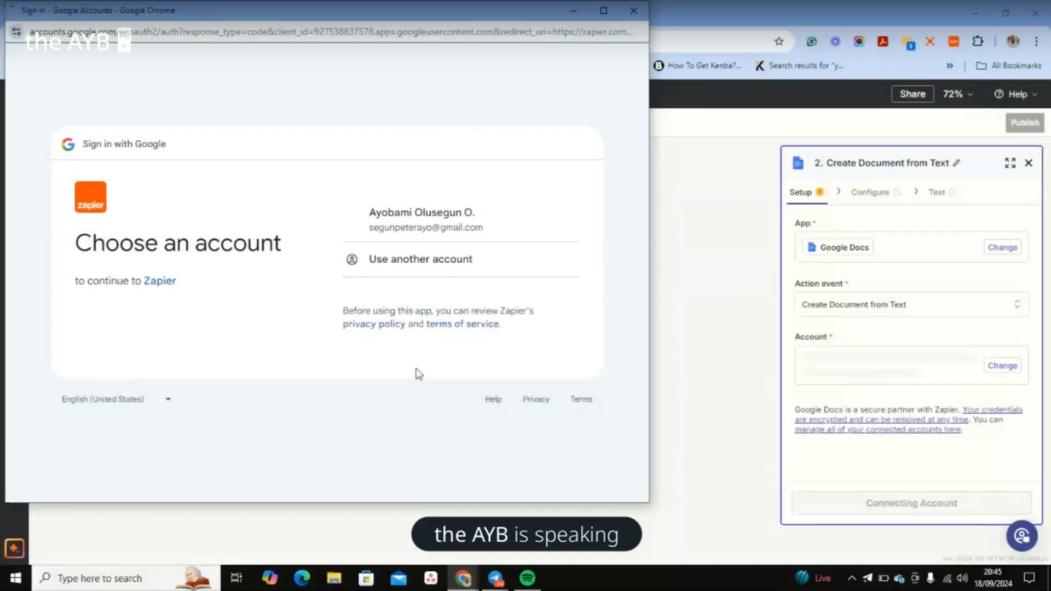
# Step: Choose the Google account, allow Zapier access, and review the connected account in Setup
pyautogui.click(403, 220)
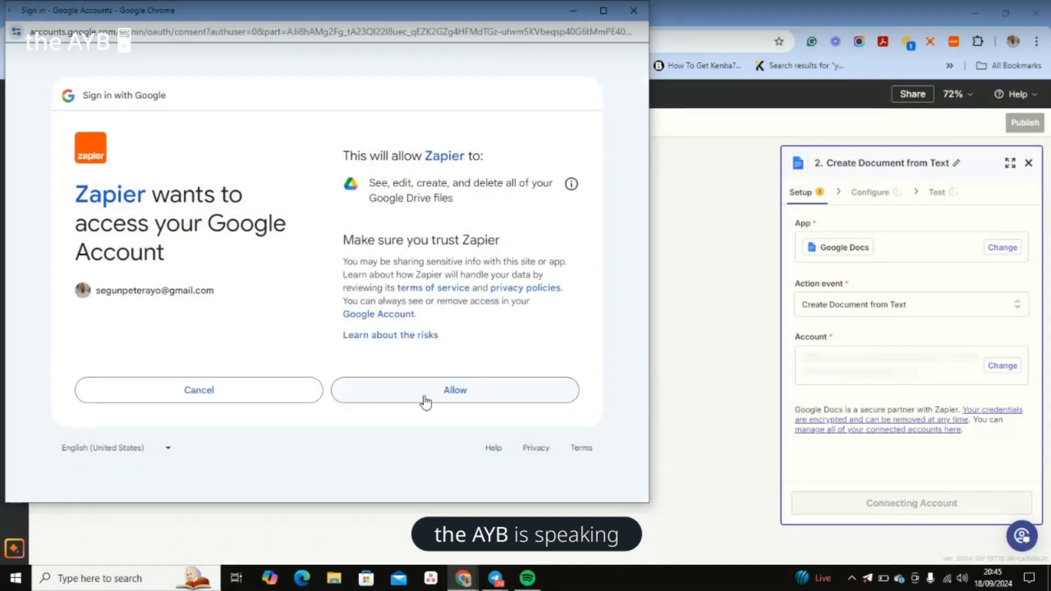
pyautogui.click(425, 402)
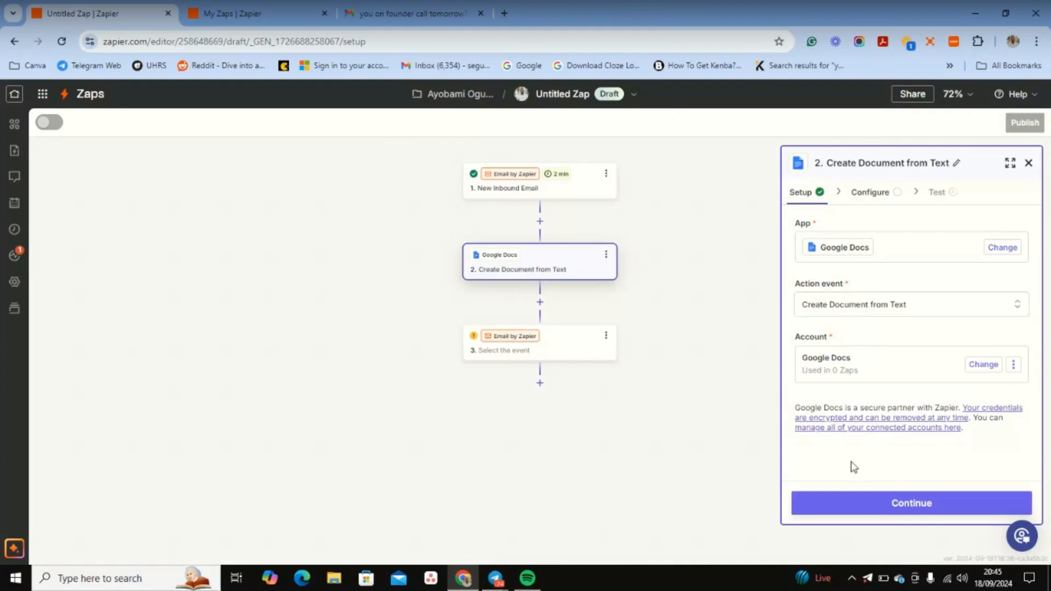
pyautogui.click(889, 502)
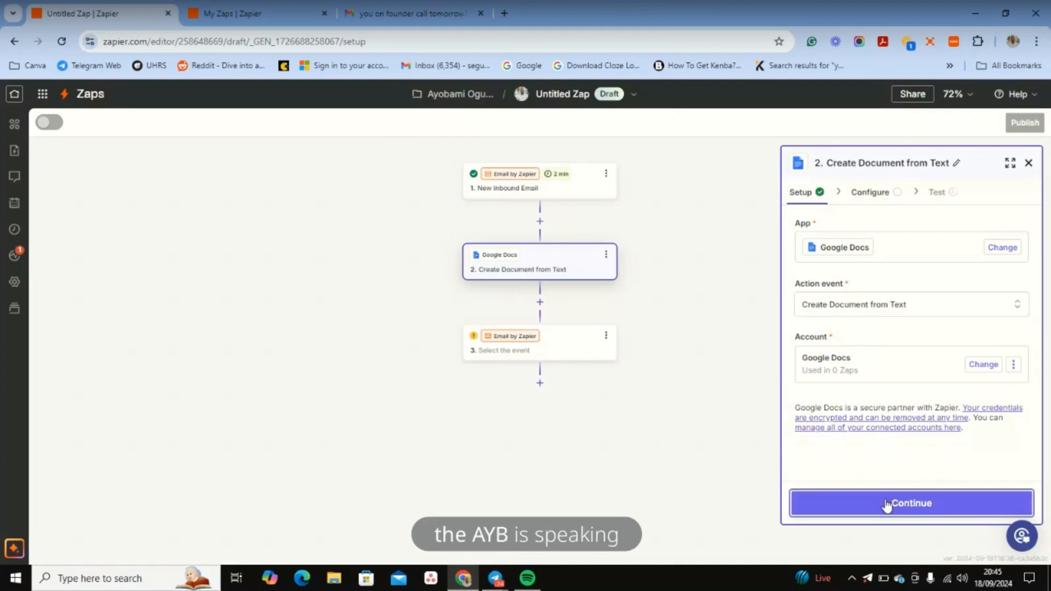
pyautogui.click(817, 195)
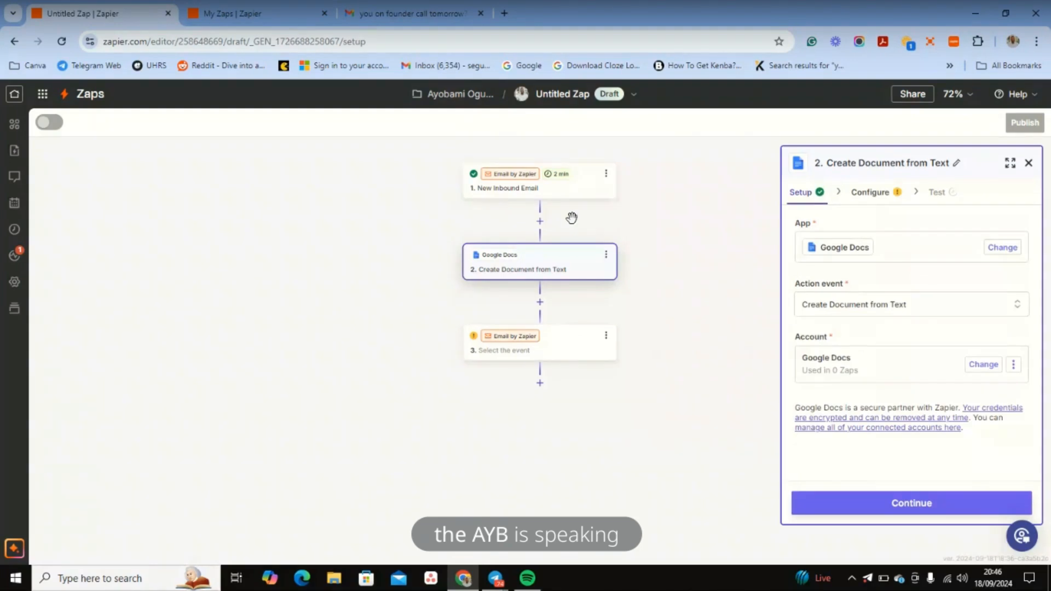
# Step: Set the Document Name to 'Lead Library'
pyautogui.click(844, 503)
pyautogui.click(829, 247)
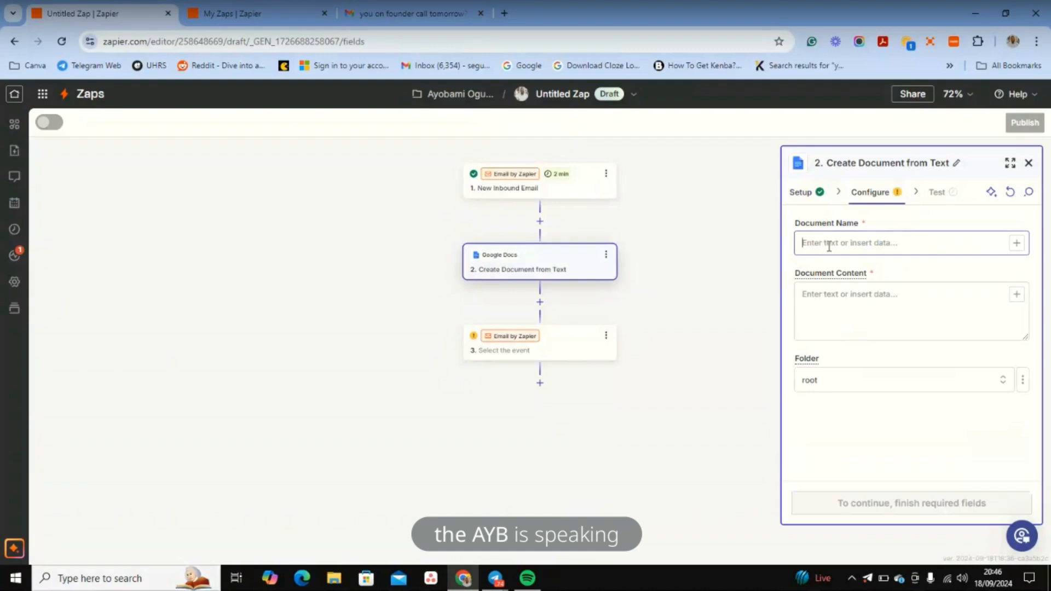
pyautogui.write('s')
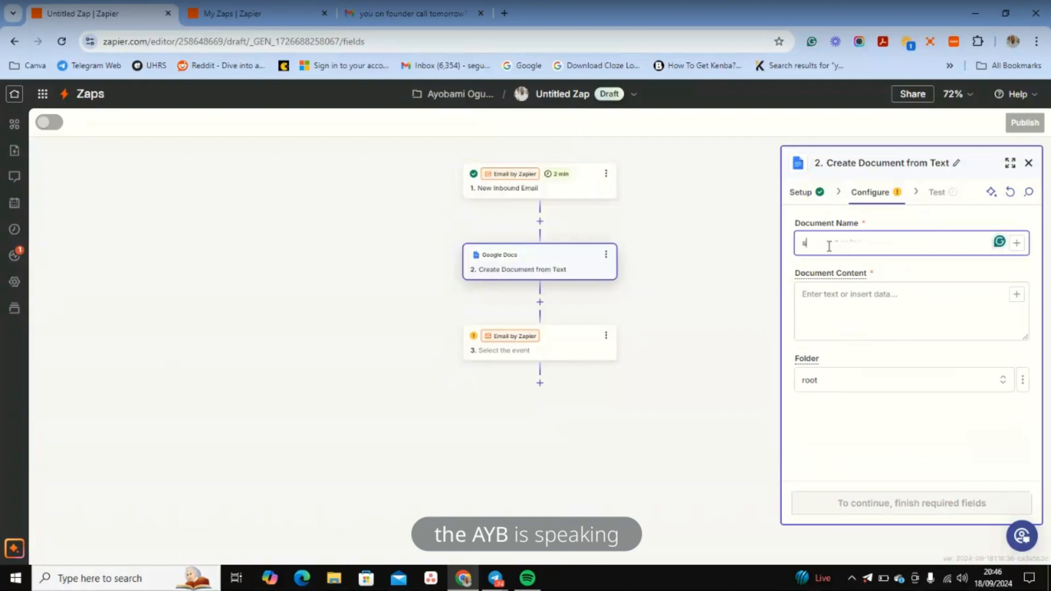
pyautogui.press('BackSpace')
pyautogui.write('IEMA')
pyautogui.press('BackSpace')
pyautogui.press('BackSpace')
pyautogui.press('BackSpace')
pyautogui.press('BackSpace')
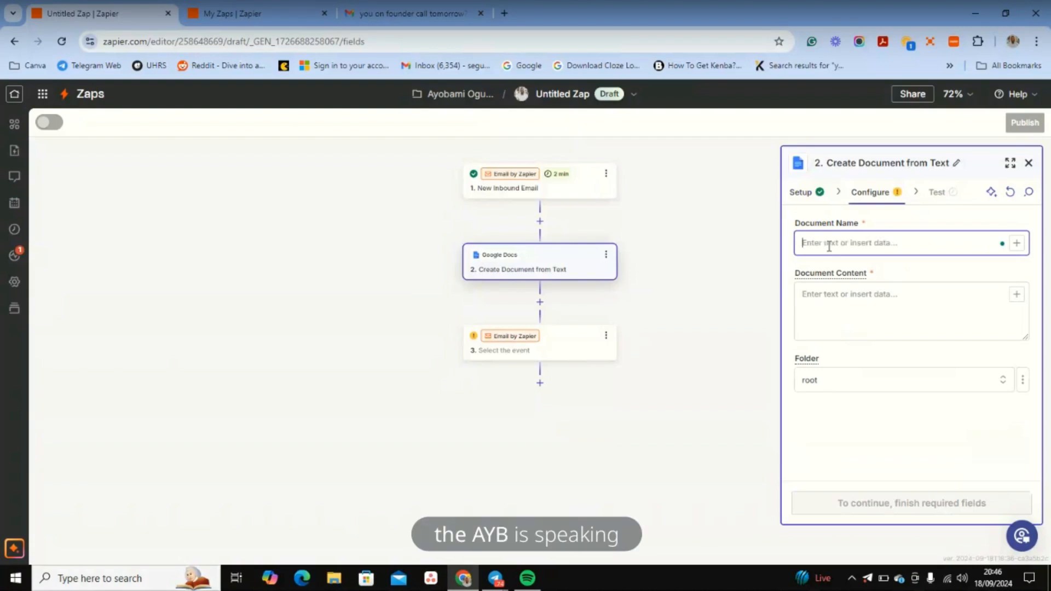
pyautogui.write('L')
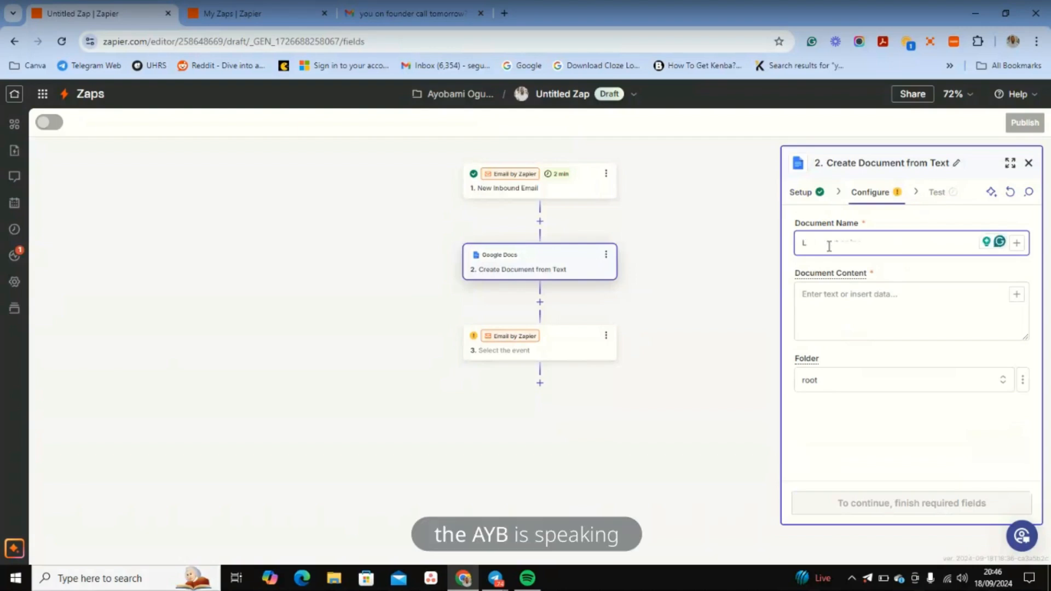
pyautogui.write('ead Library')
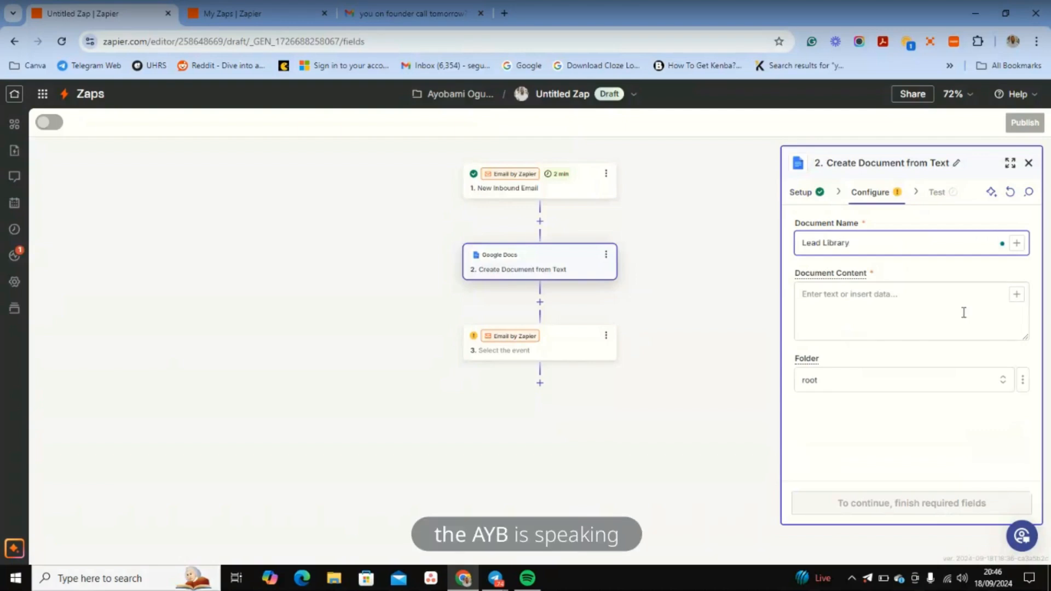
# Step: Fill Document Content with 1. Body Plain, keep the root folder, and continue to testing
pyautogui.click(880, 320)
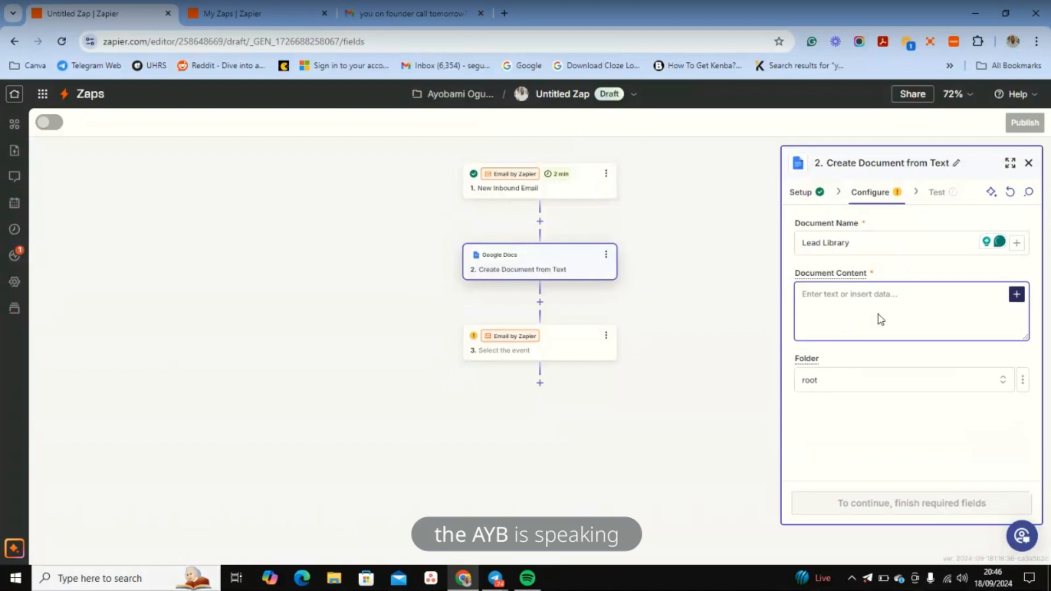
pyautogui.click(636, 348)
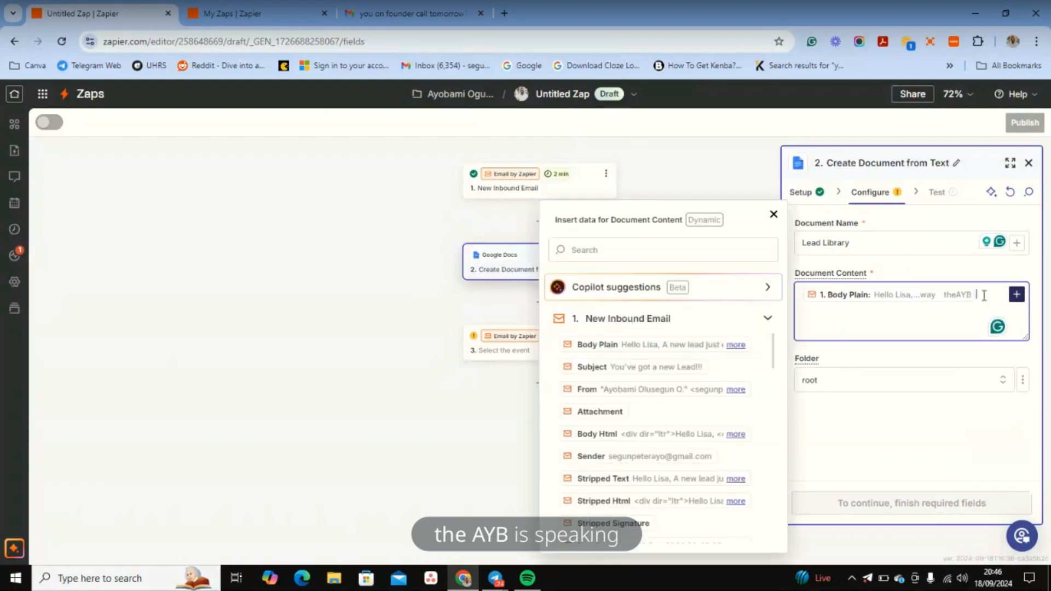
pyautogui.click(856, 381)
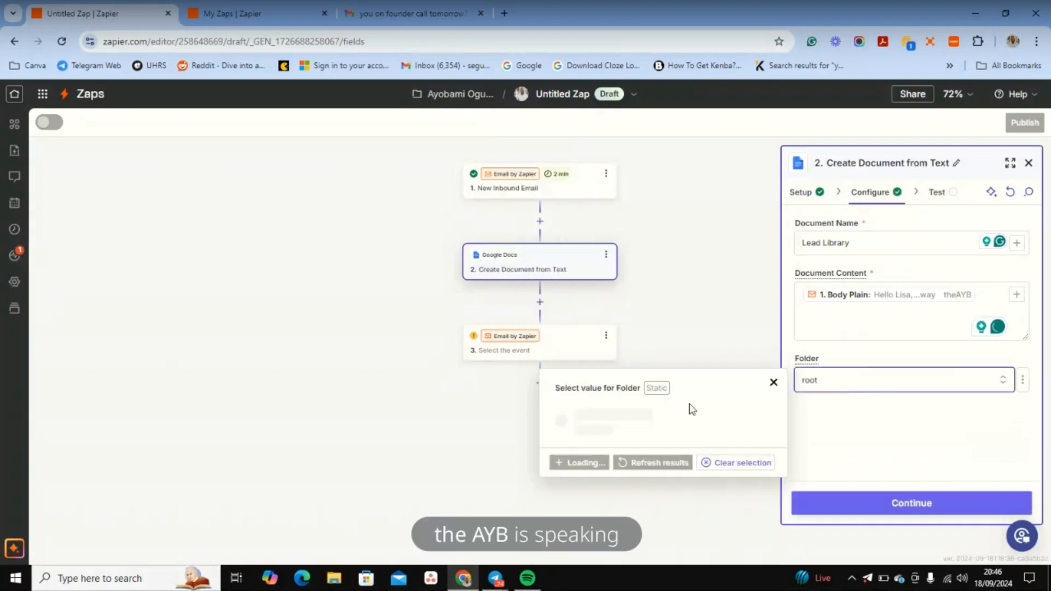
pyautogui.click(866, 387)
pyautogui.click(838, 508)
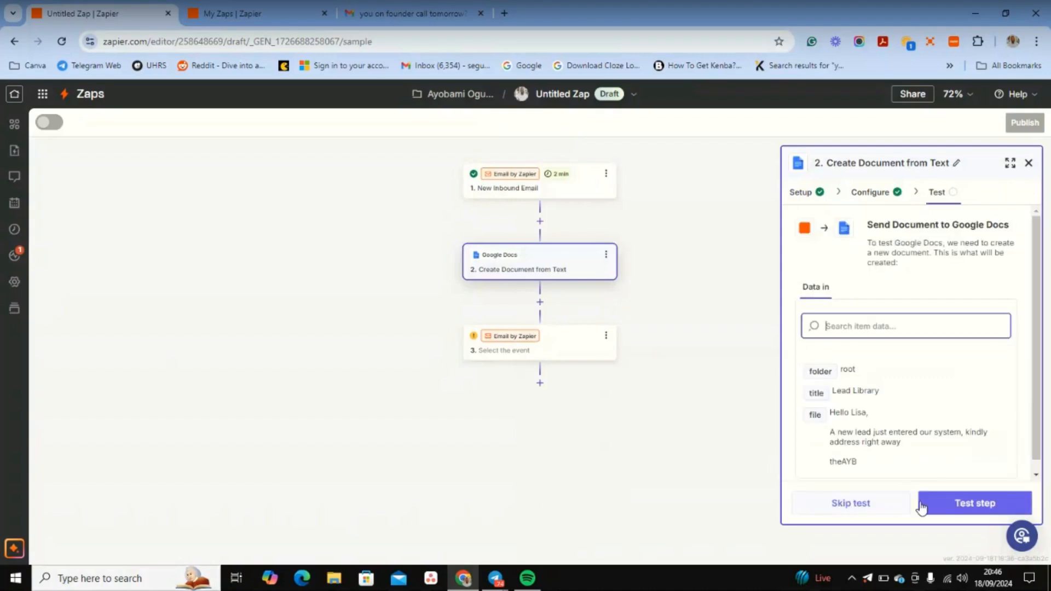
# Step: Test the step to send the Lead Library document to Google Docs, then open a new tab
pyautogui.click(937, 499)
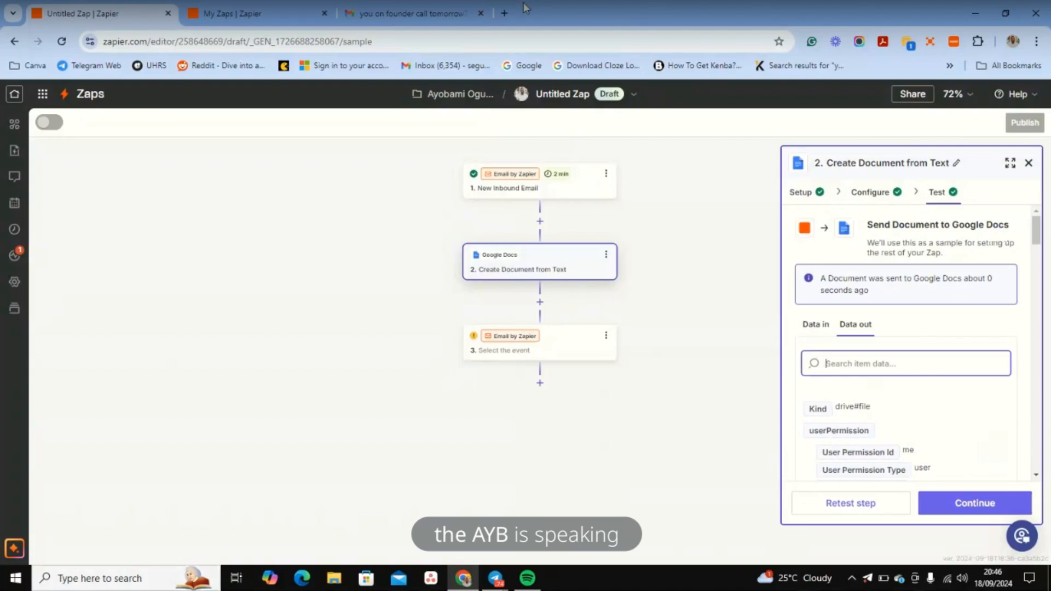
pyautogui.click(504, 14)
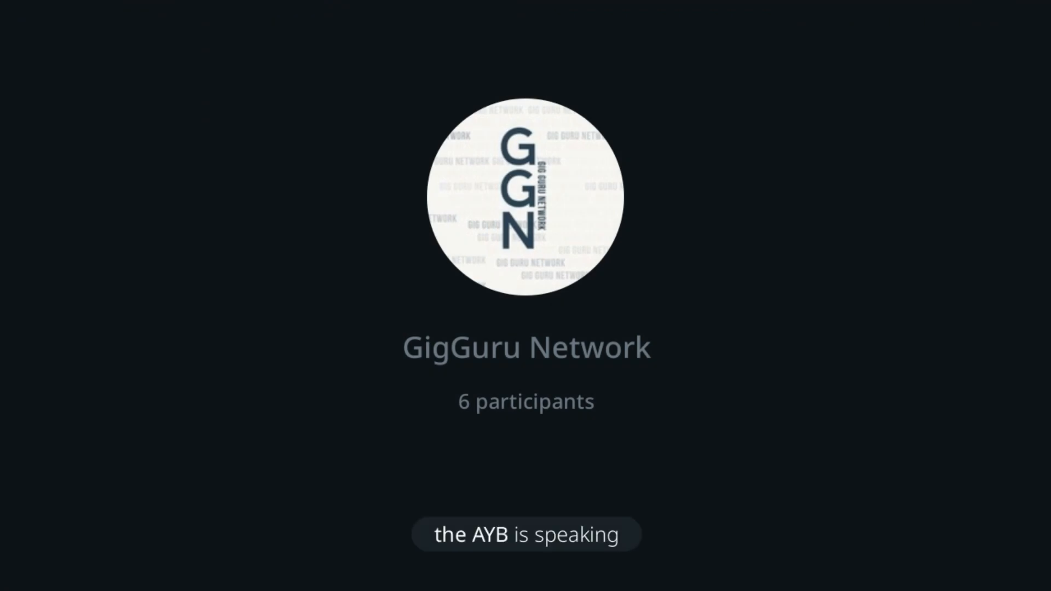
# Step: Open Google Docs from the apps launcher and load the Lead Library document from Recent
pyautogui.write('doc')
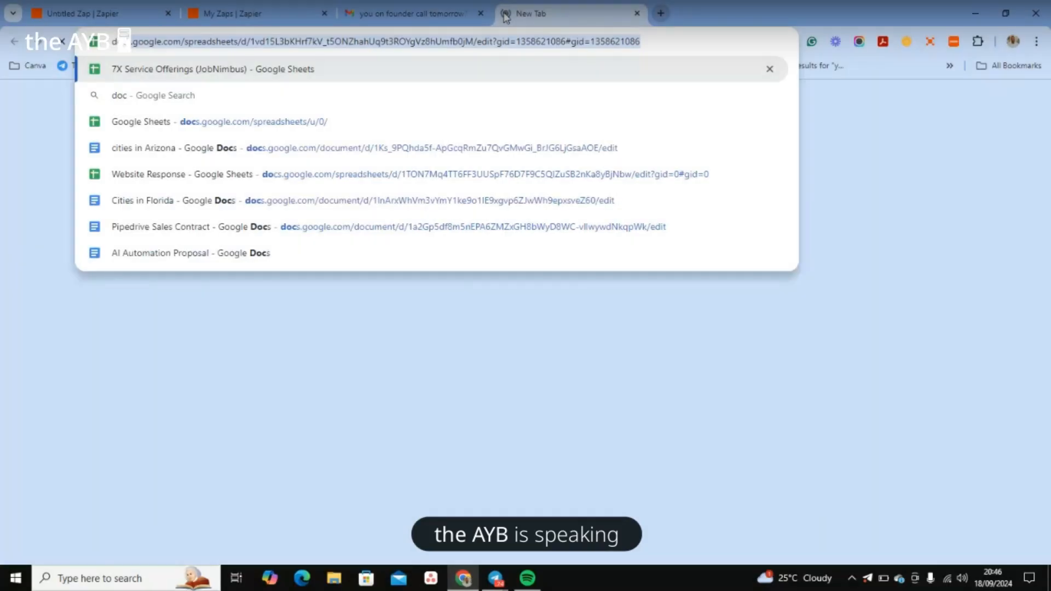
pyautogui.click(985, 111)
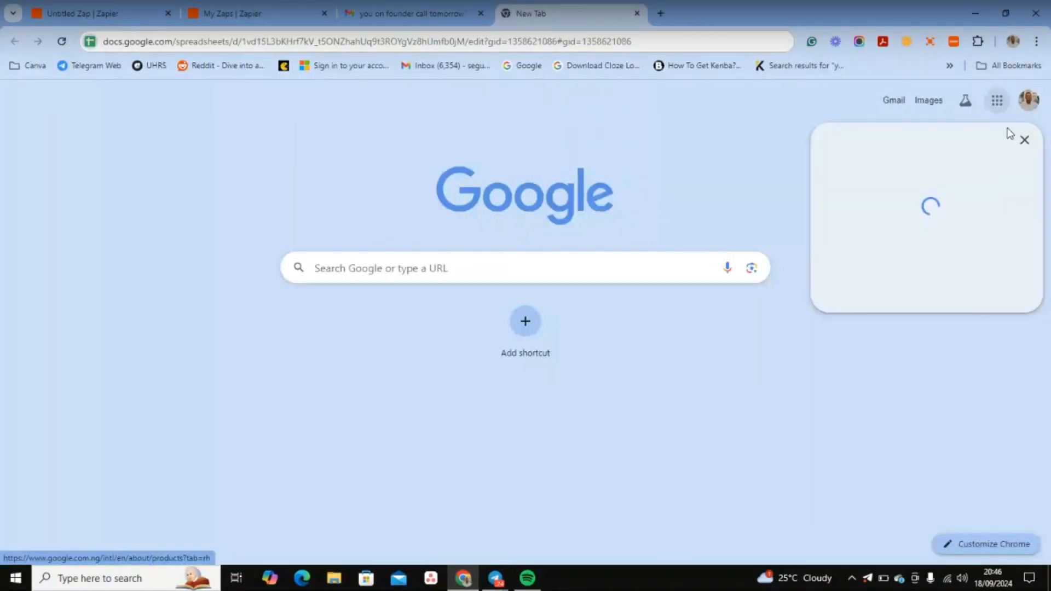
pyautogui.scroll(-5, 947, 337)
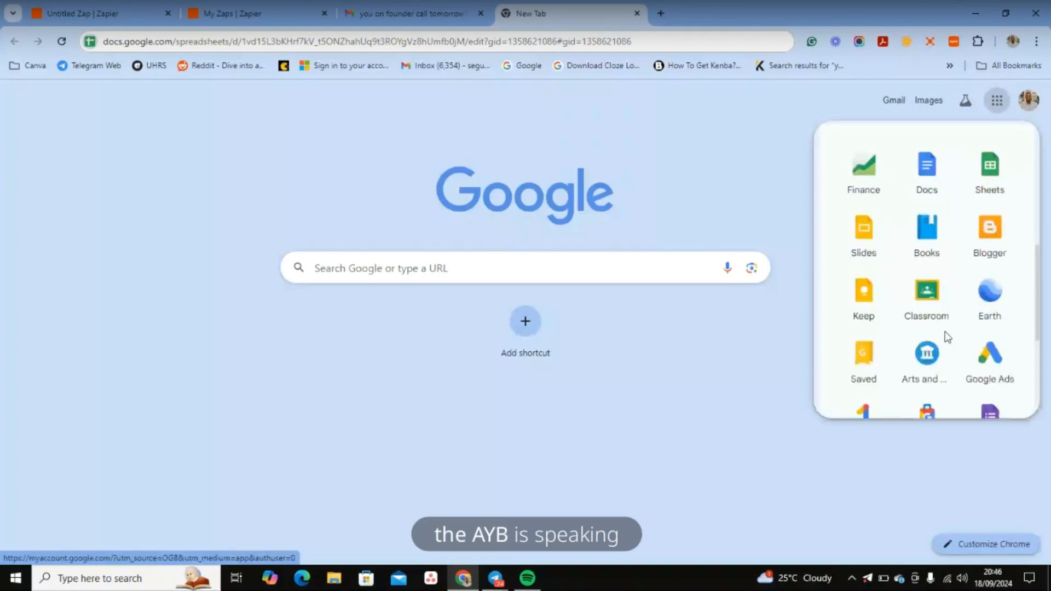
pyautogui.click(923, 196)
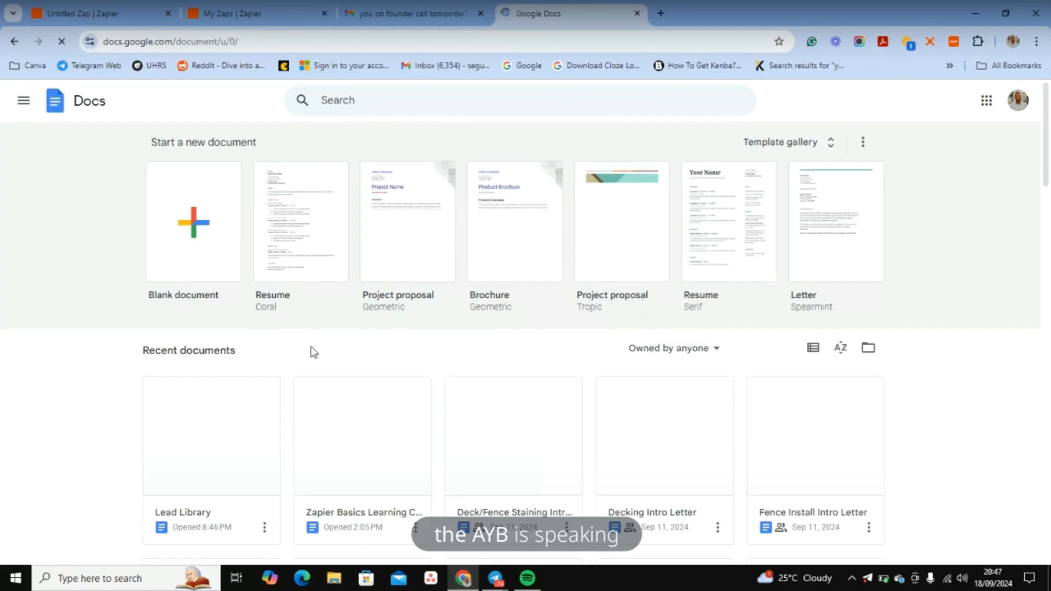
pyautogui.click(217, 454)
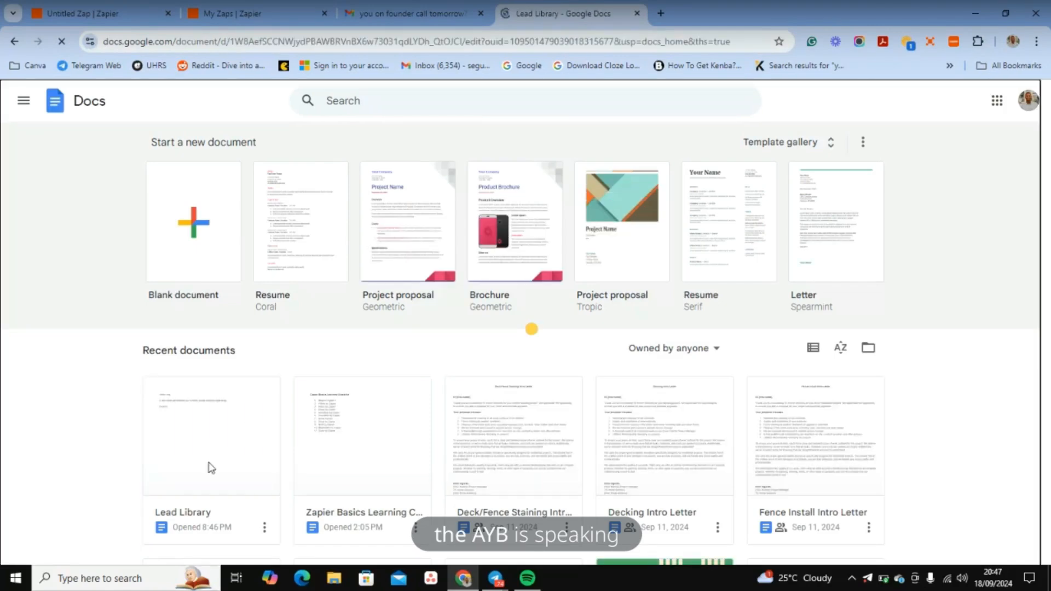